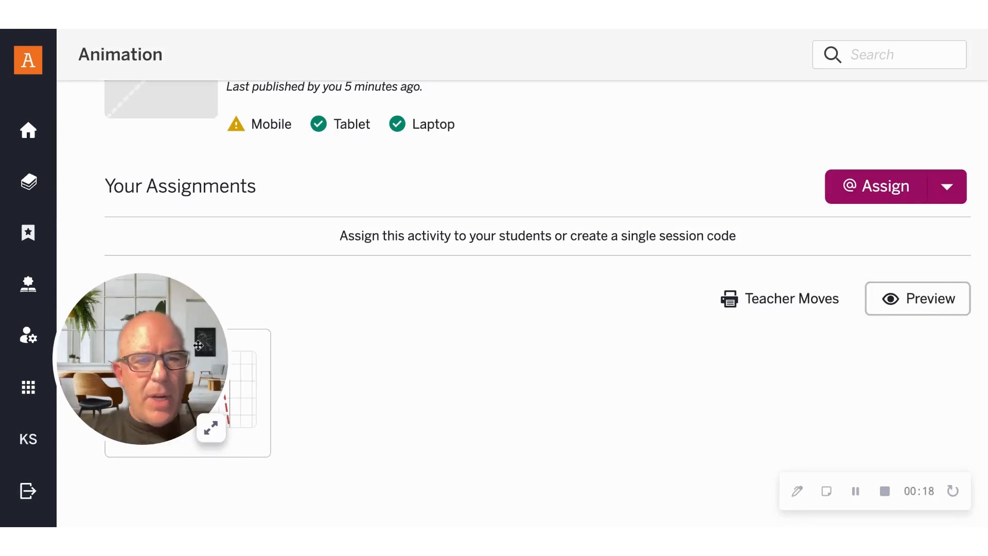
Preview the finished Animation activity's student screen and run its animation along the dashed parabola
{"action": "left_click_drag", "start_coordinate": [198, 345], "coordinate": [644, 350]}
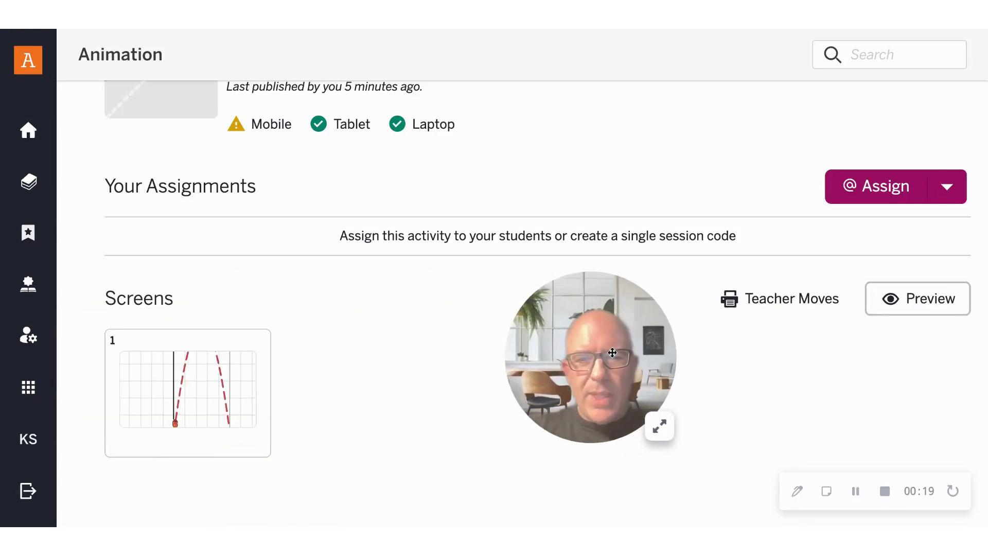
{"action": "left_click", "coordinate": [248, 418]}
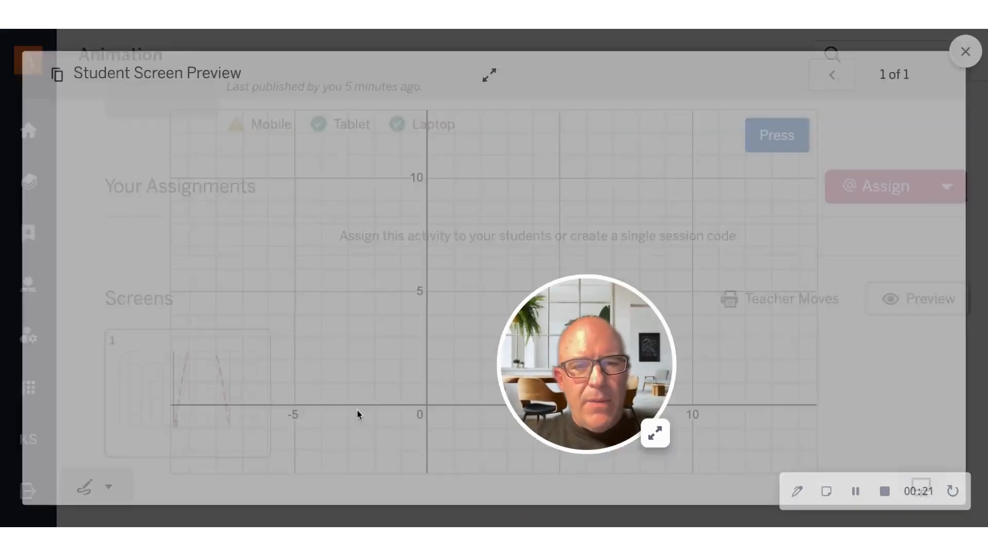
{"action": "left_click_drag", "start_coordinate": [546, 410], "coordinate": [101, 409]}
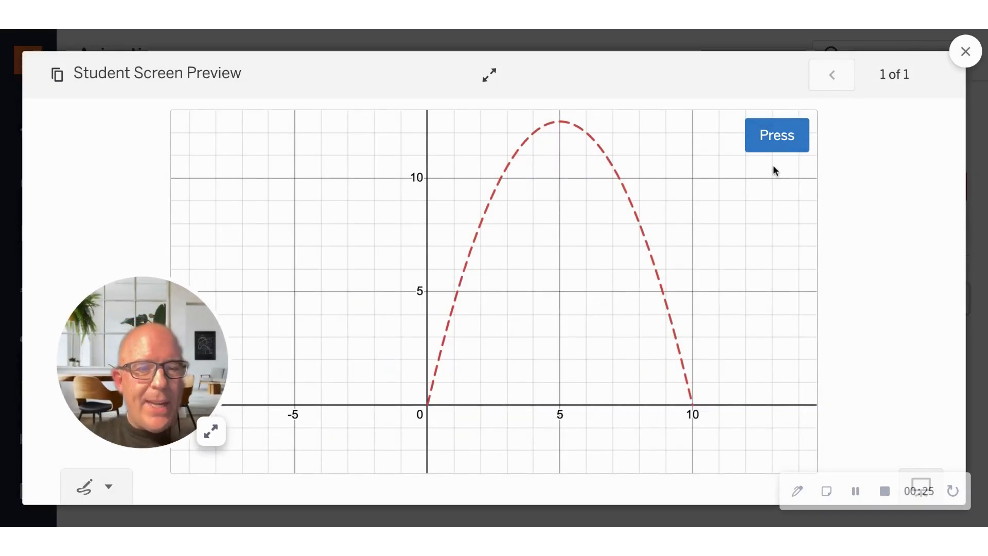
{"action": "left_click", "coordinate": [780, 149]}
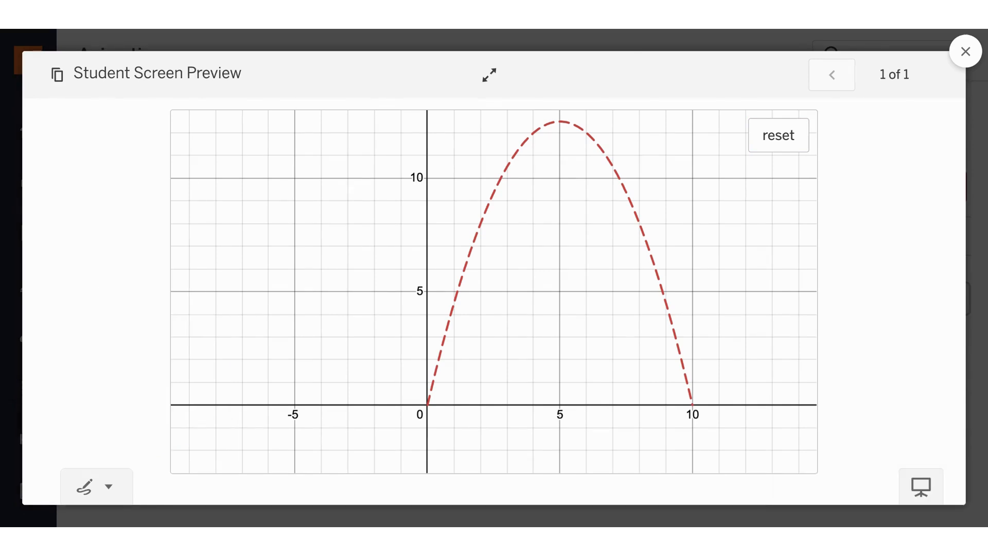
Create a new custom activity named Animation, viewable by anyone with the link, in the Default style
{"action": "left_click", "coordinate": [371, 21]}
{"action": "left_click_drag", "start_coordinate": [153, 326], "coordinate": [636, 218]}
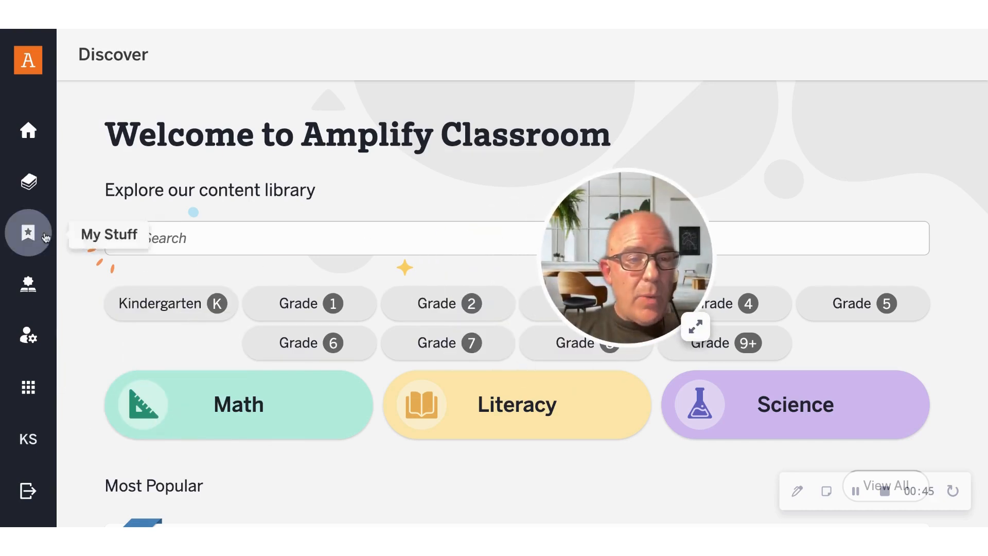
{"action": "left_click", "coordinate": [28, 232]}
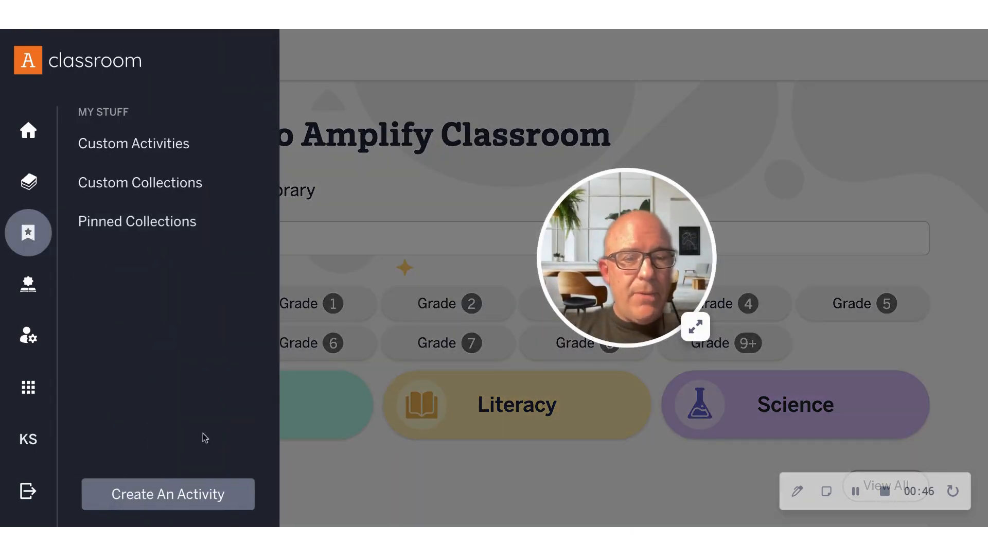
{"action": "left_click", "coordinate": [194, 489]}
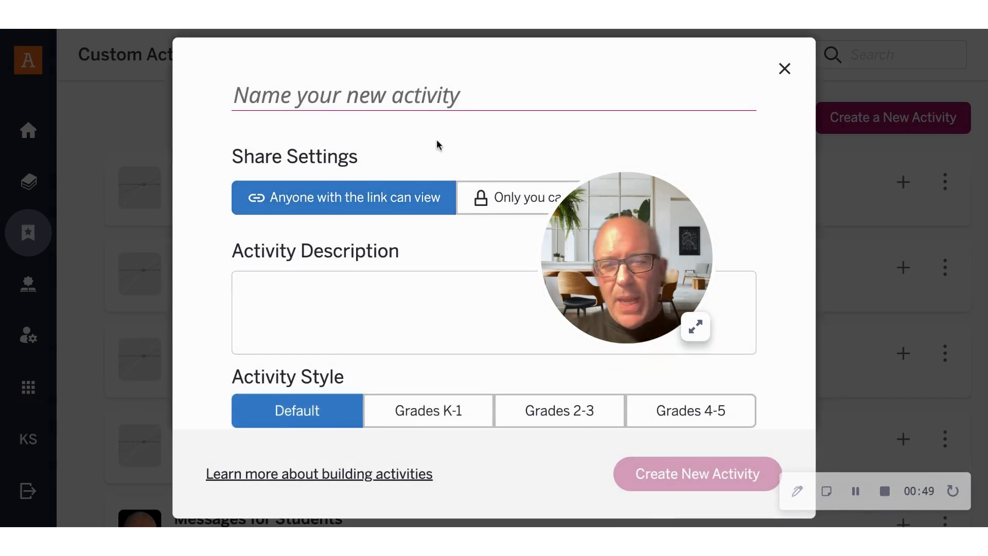
{"action": "left_click_drag", "start_coordinate": [629, 257], "coordinate": [136, 305]}
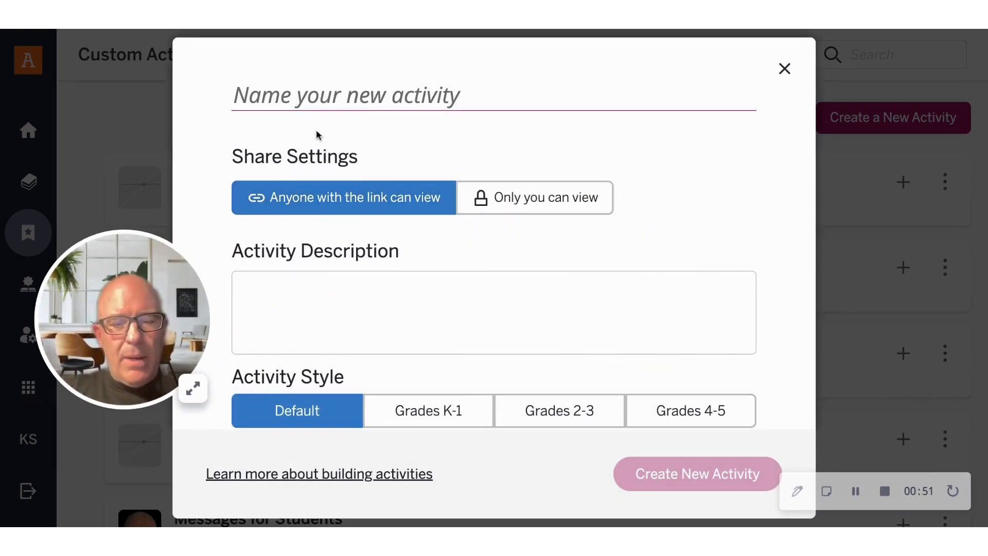
{"action": "type", "text": "Animation"}
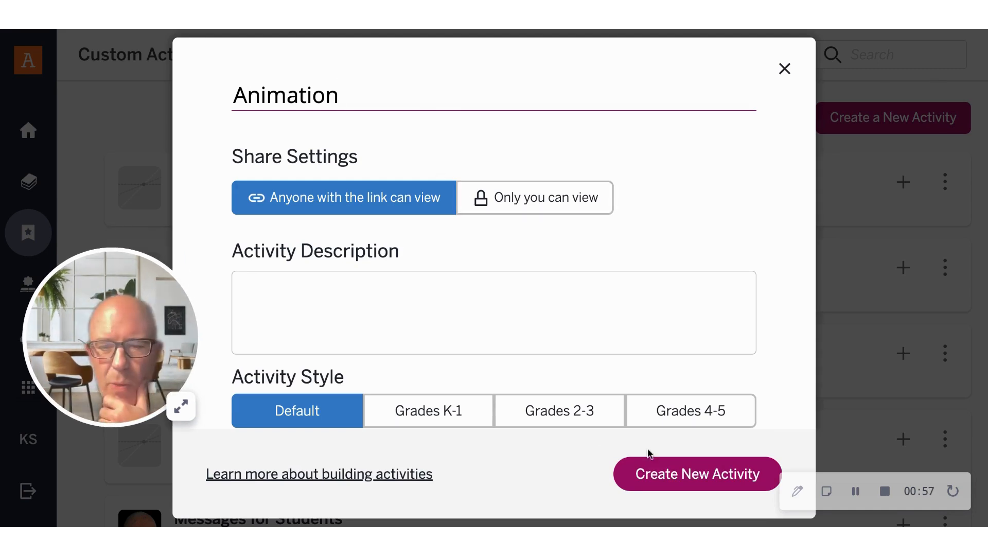
{"action": "left_click", "coordinate": [652, 476]}
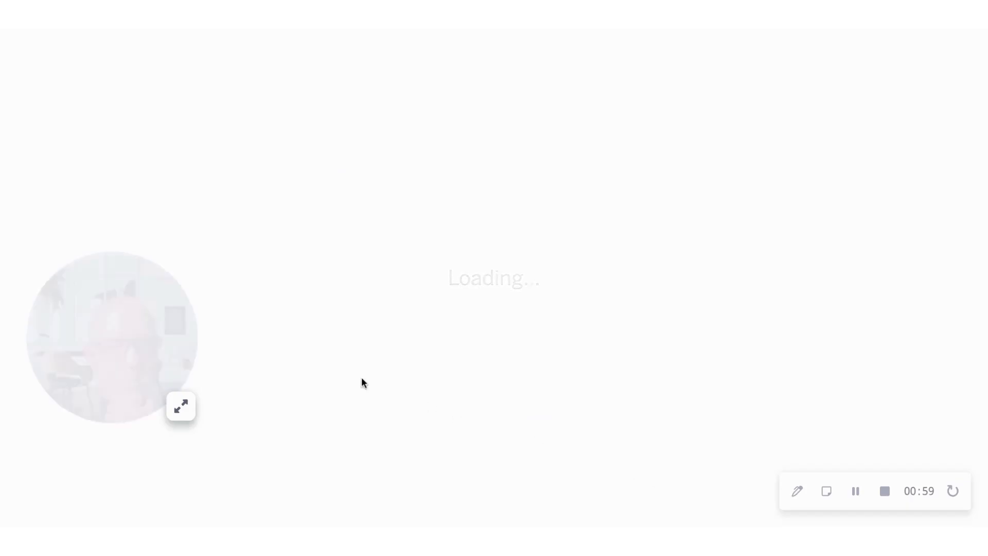
Add a graph component to the activity's empty first screen
{"action": "left_click_drag", "start_coordinate": [172, 350], "coordinate": [853, 352]}
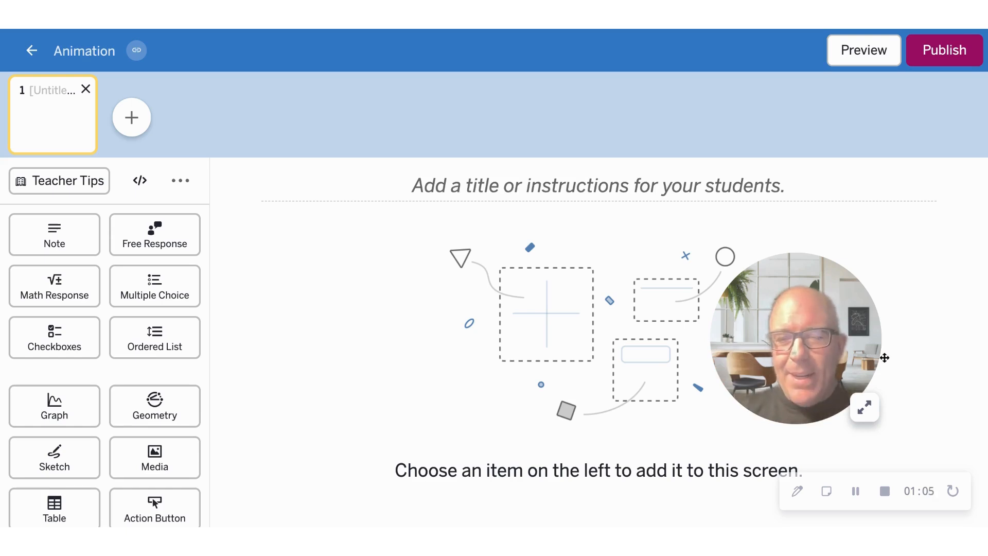
{"action": "left_click_drag", "start_coordinate": [821, 358], "coordinate": [338, 415]}
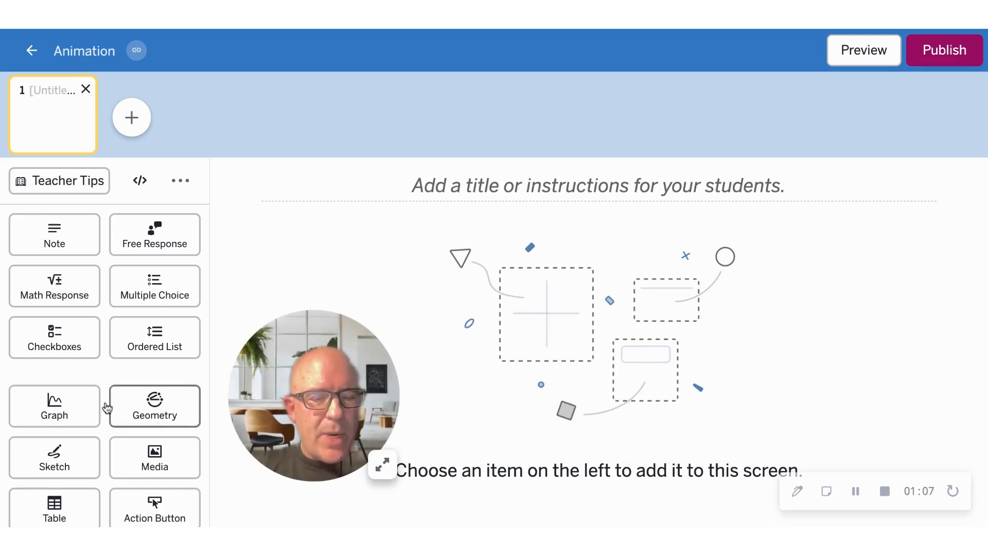
{"action": "scroll", "coordinate": [103, 400], "scroll_direction": "down", "scroll_amount": 1}
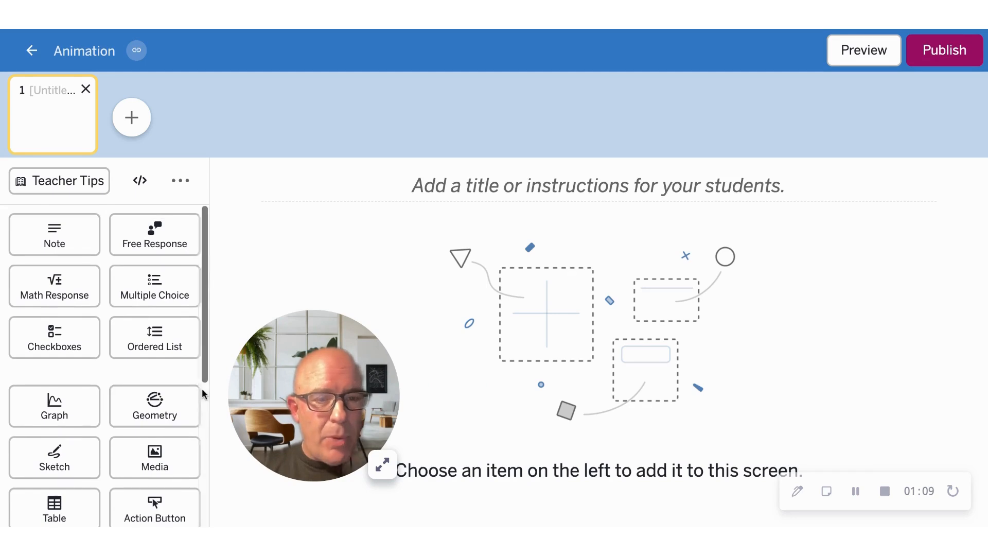
{"action": "scroll", "coordinate": [106, 391], "scroll_direction": "down", "scroll_amount": 3}
{"action": "scroll", "coordinate": [106, 389], "scroll_direction": "up", "scroll_amount": 2}
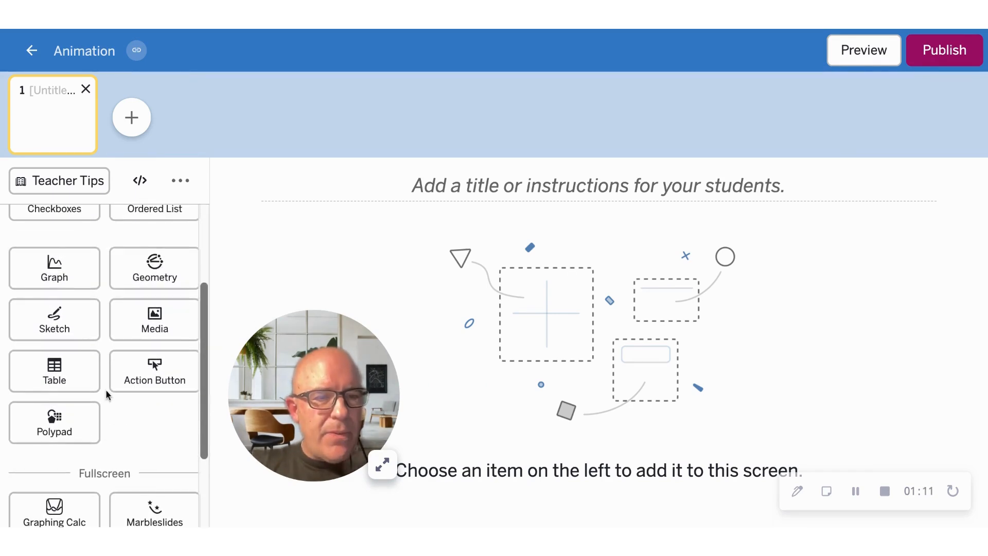
{"action": "left_click", "coordinate": [71, 286]}
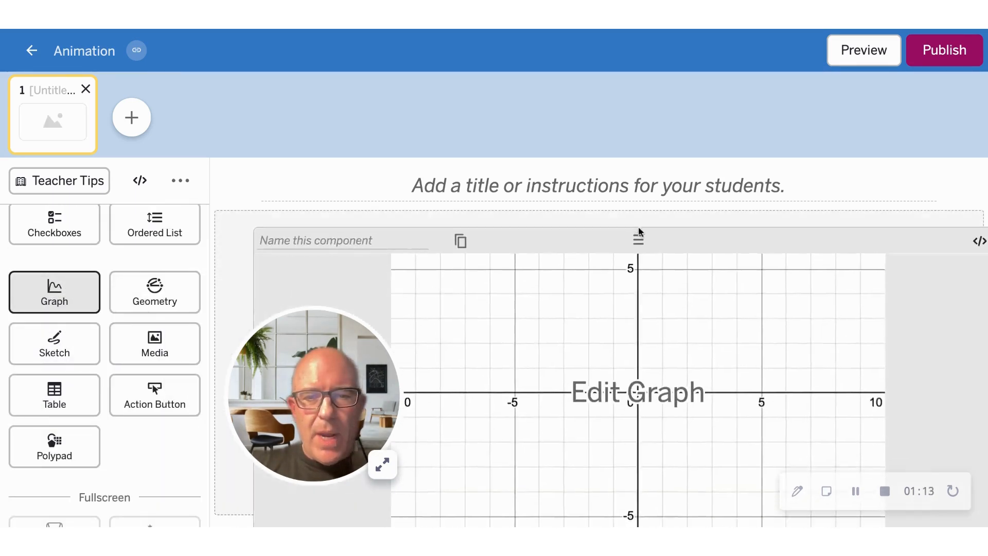
Add an action button component to the same screen as the graph
{"action": "scroll", "coordinate": [141, 286], "scroll_direction": "up", "scroll_amount": 2}
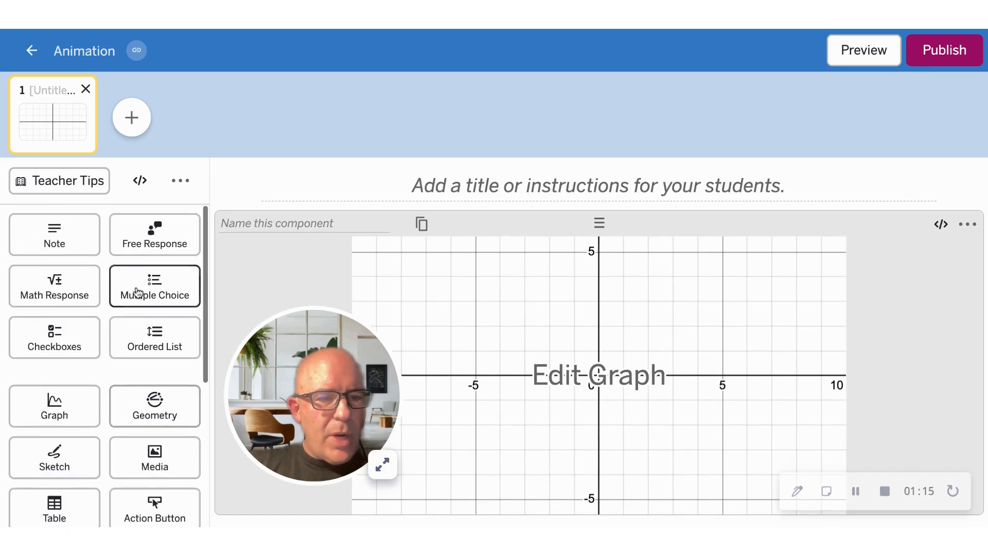
{"action": "scroll", "coordinate": [147, 309], "scroll_direction": "down", "scroll_amount": 3}
{"action": "left_click", "coordinate": [167, 351]}
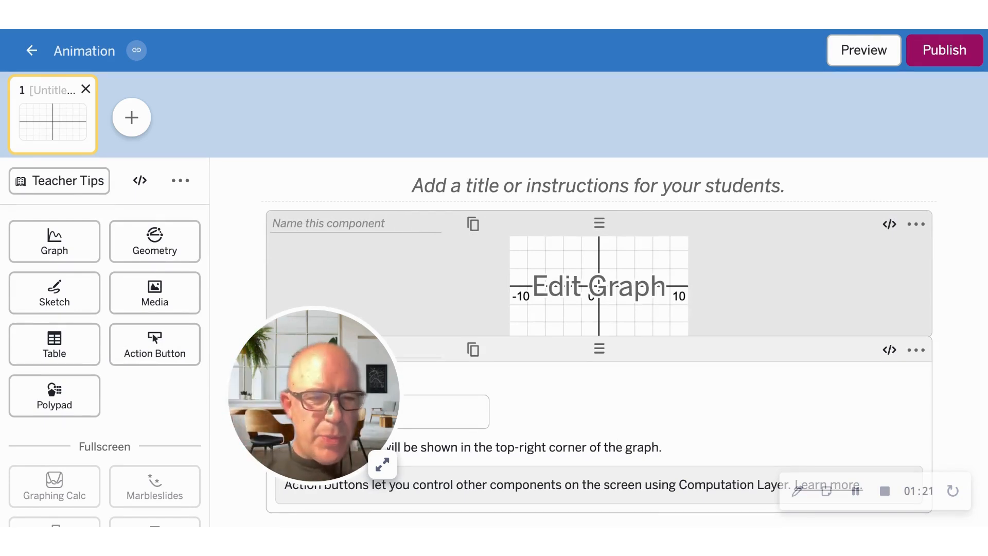
{"action": "left_click_drag", "start_coordinate": [377, 391], "coordinate": [173, 383]}
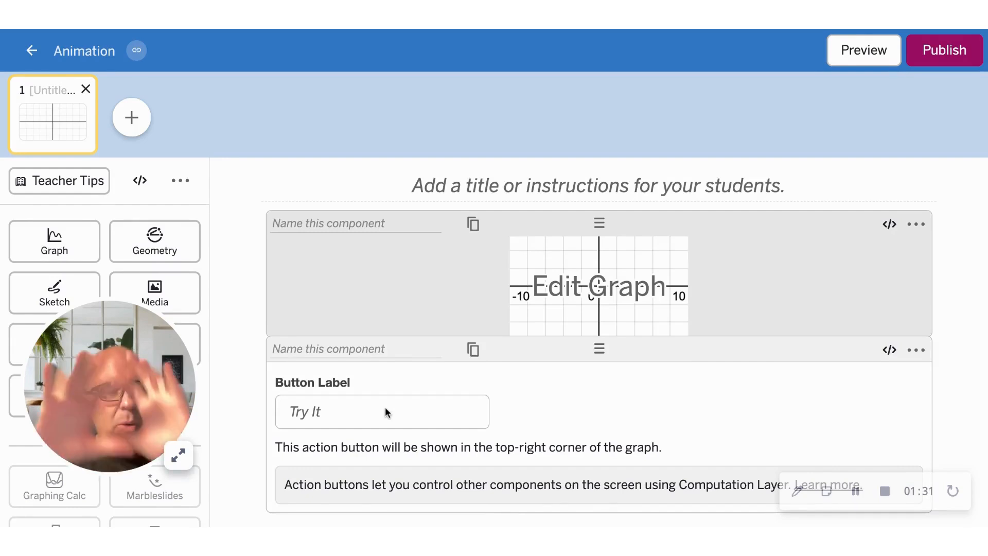
In the graph component, define the function f(x) = -1/2x^2 + 5x as the first expression
{"action": "left_click", "coordinate": [636, 260]}
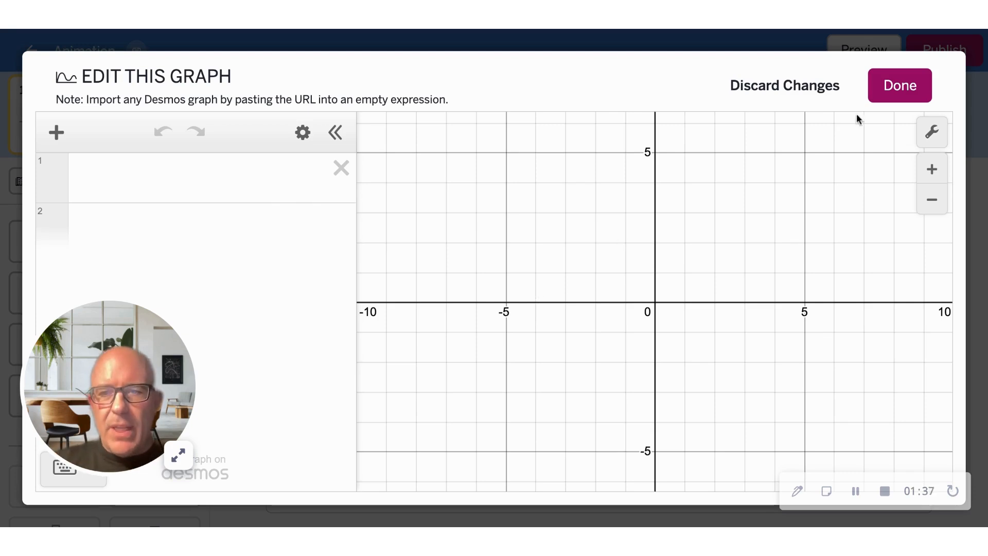
{"action": "left_click", "coordinate": [873, 97]}
{"action": "left_click", "coordinate": [616, 297]}
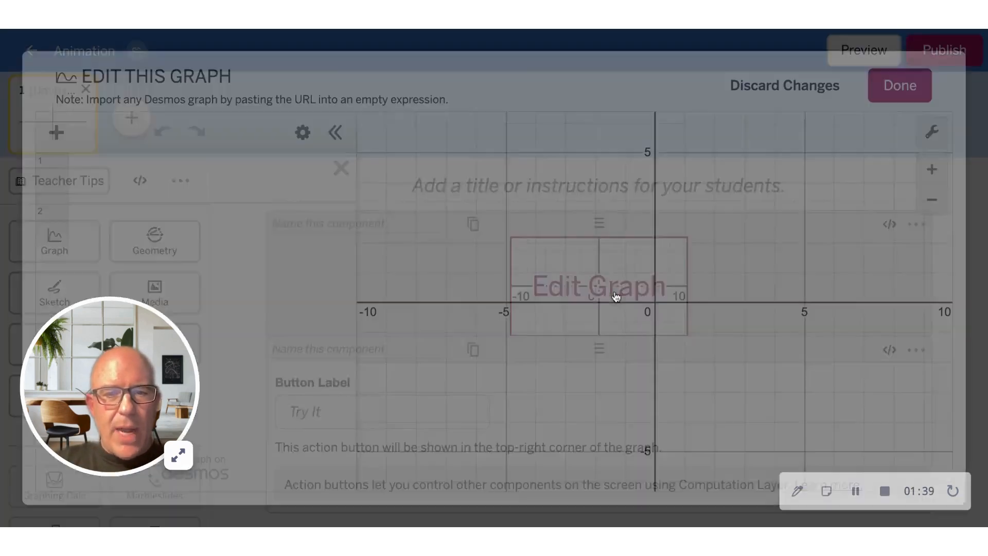
{"action": "left_click_drag", "start_coordinate": [159, 370], "coordinate": [513, 343]}
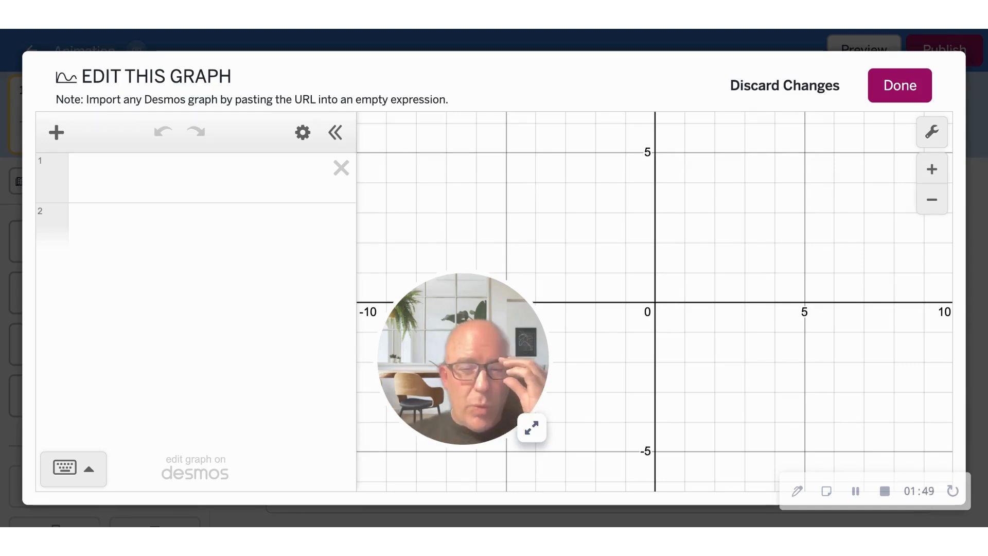
{"action": "left_click_drag", "start_coordinate": [463, 358], "coordinate": [271, 402]}
{"action": "left_click", "coordinate": [221, 188]}
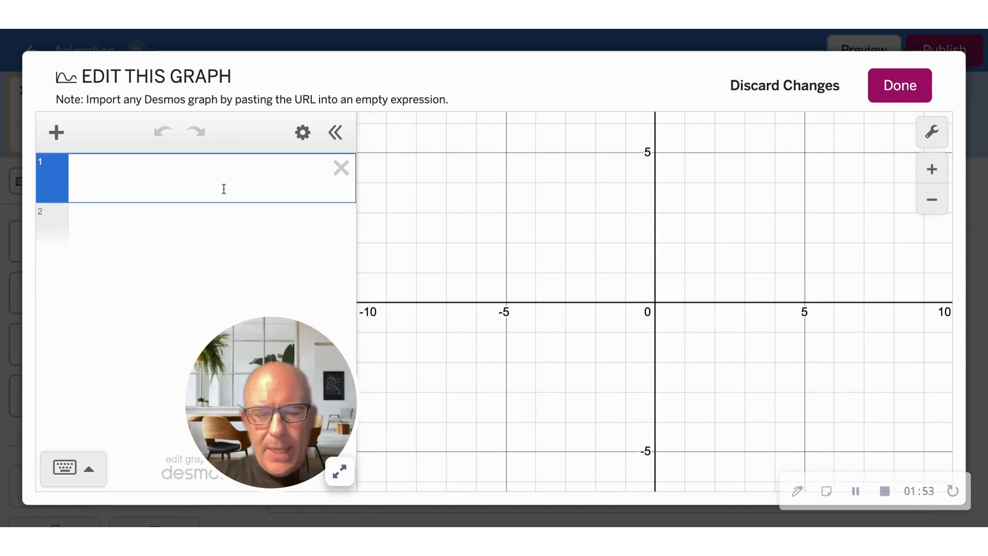
{"action": "type", "text": "f(x"}
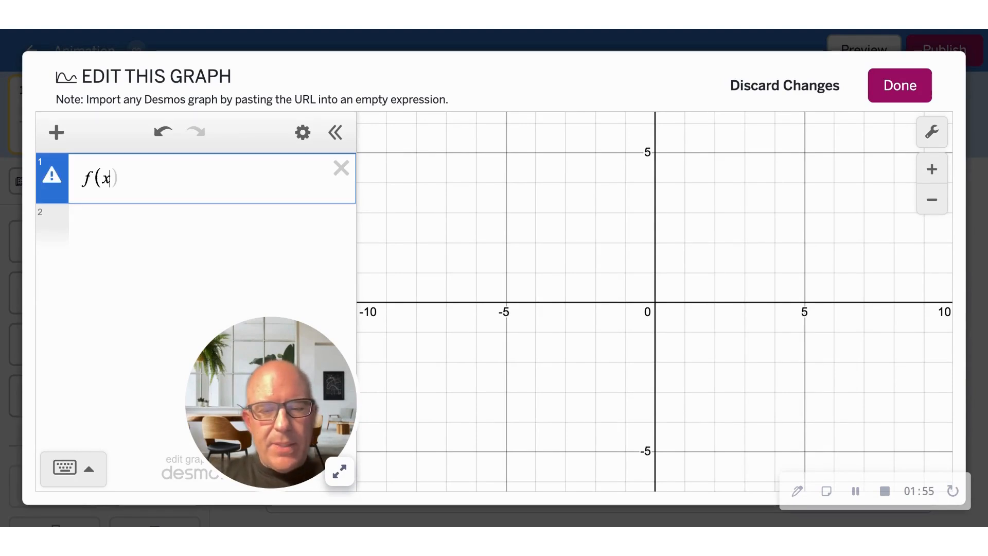
{"action": "type", "text": ")="}
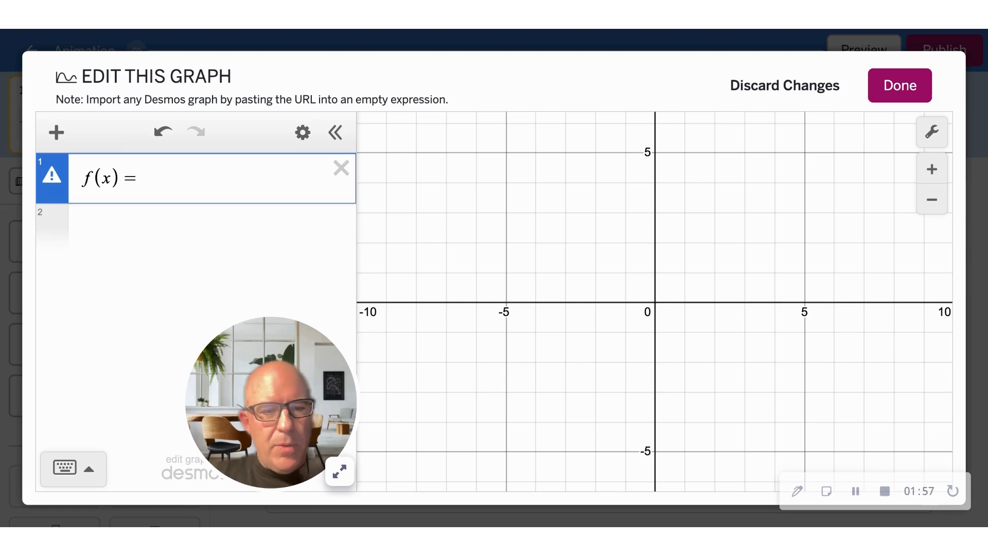
{"action": "type", "text": "-1/"}
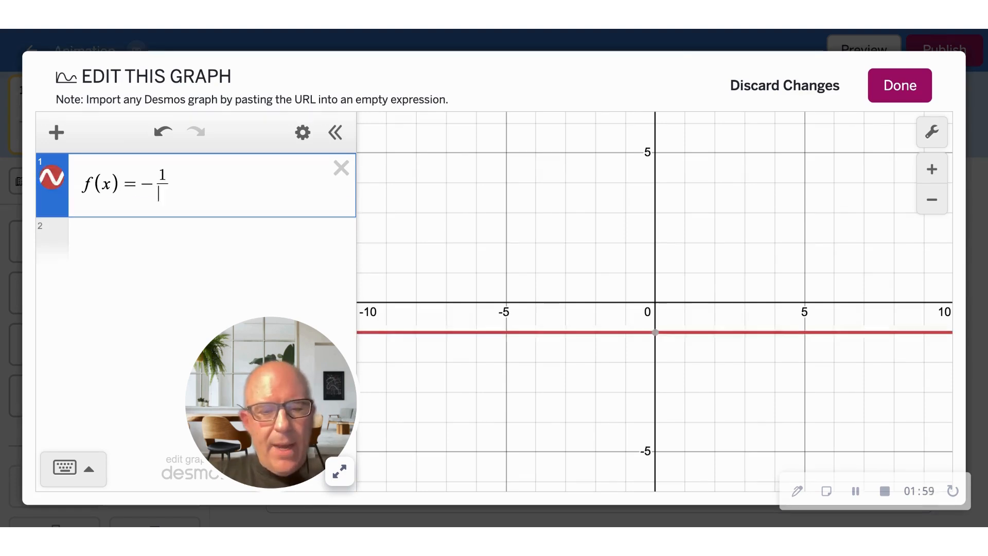
{"action": "type", "text": "2x"}
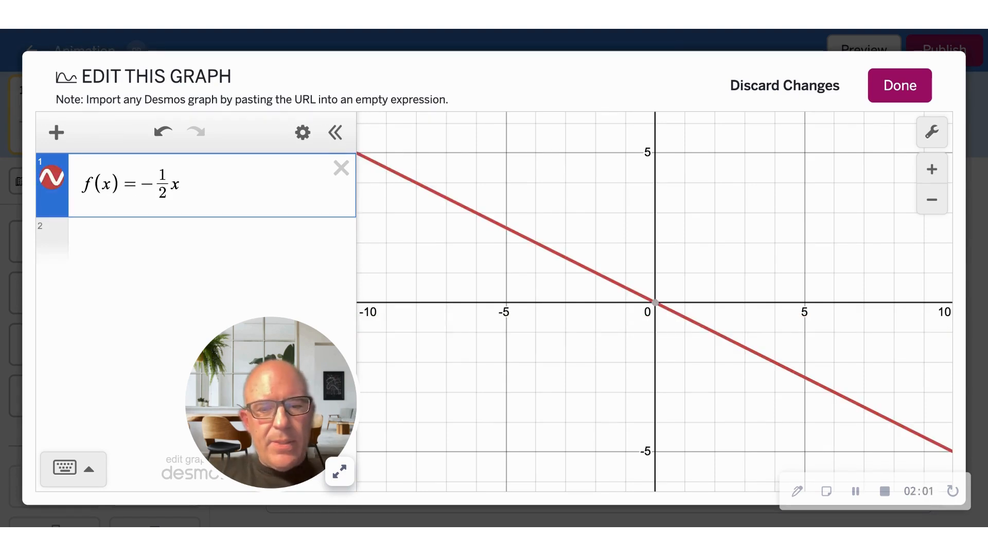
{"action": "type", "text": "^"}
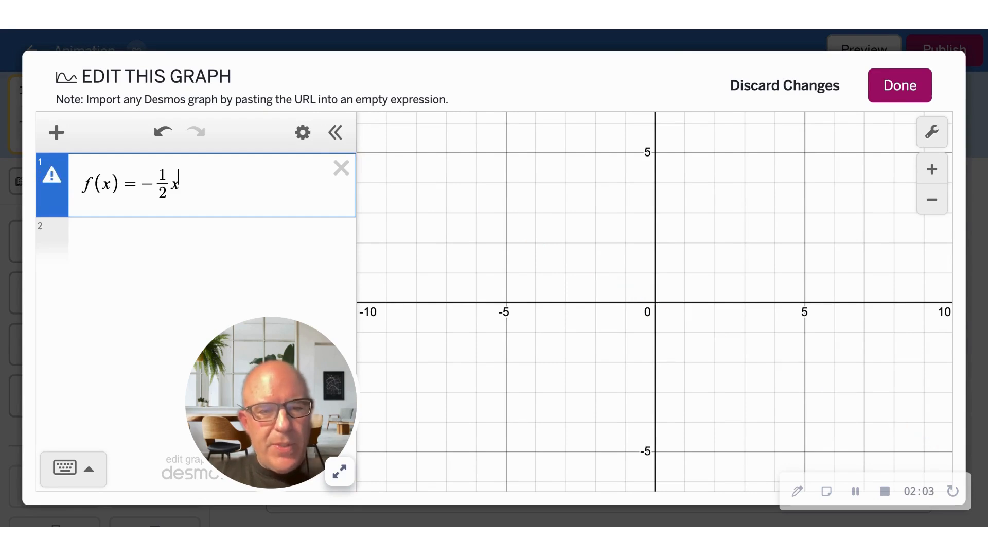
{"action": "type", "text": "2"}
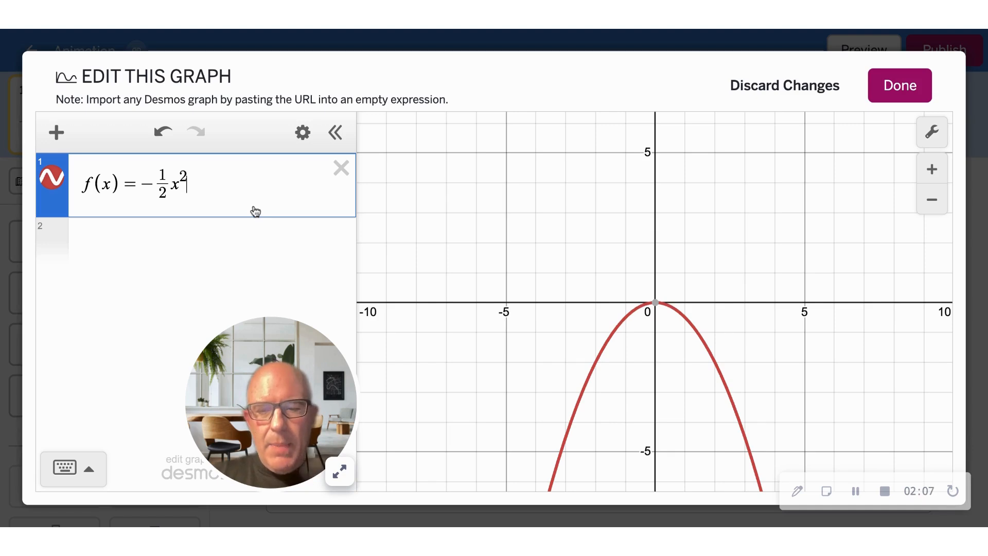
{"action": "type", "text": "+5x"}
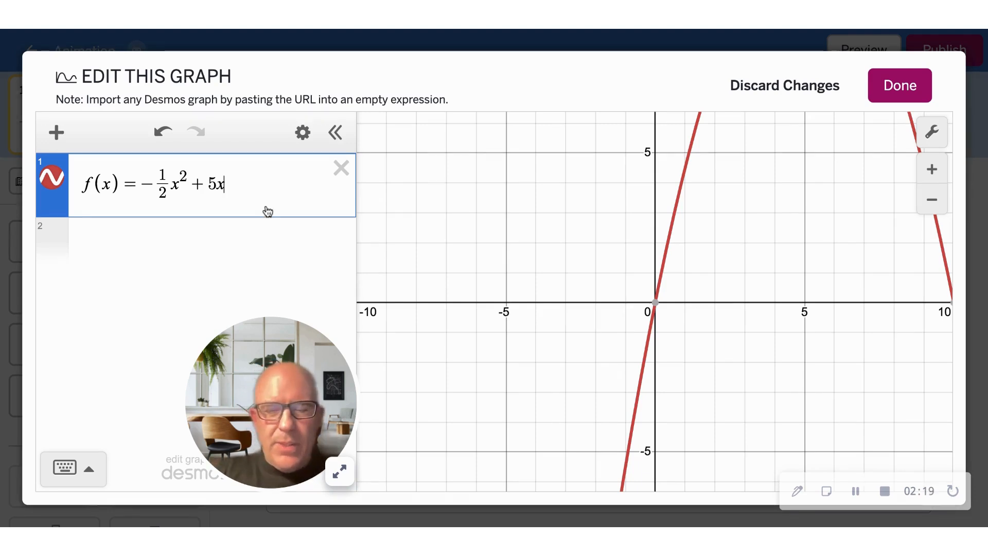
Restrict the parabola f(x) to the domain 0 < x < 10
{"action": "type", "text": "{"}
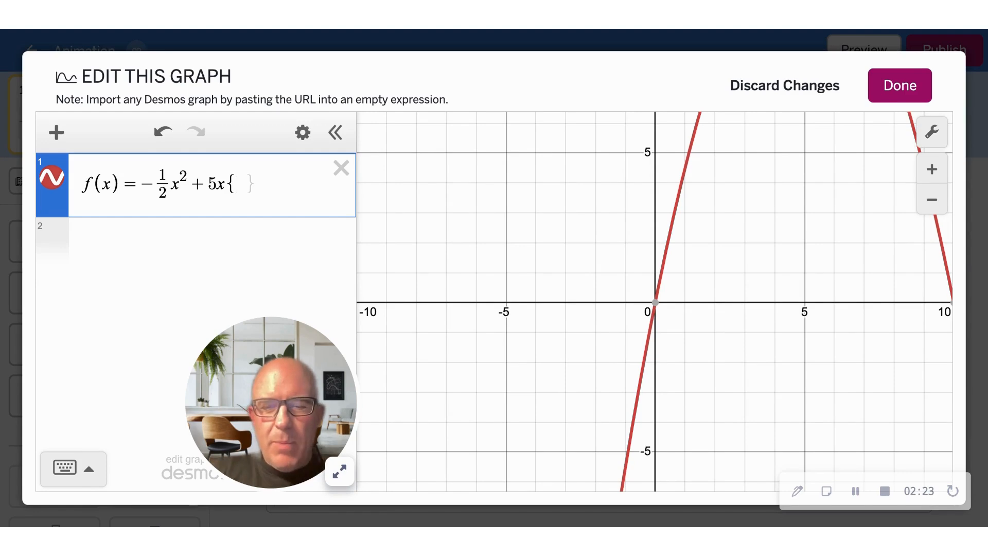
{"action": "type", "text": "0"}
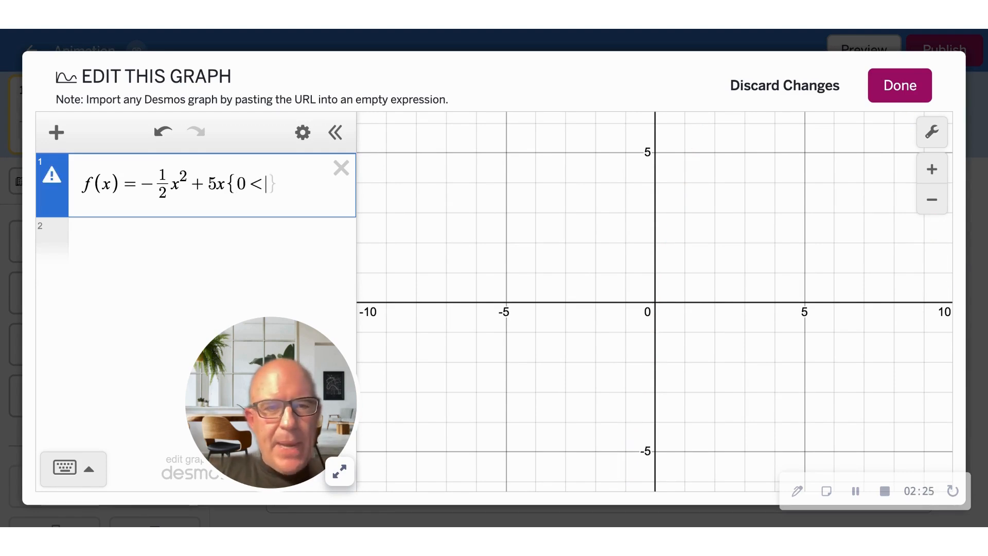
{"action": "type", "text": "<x"}
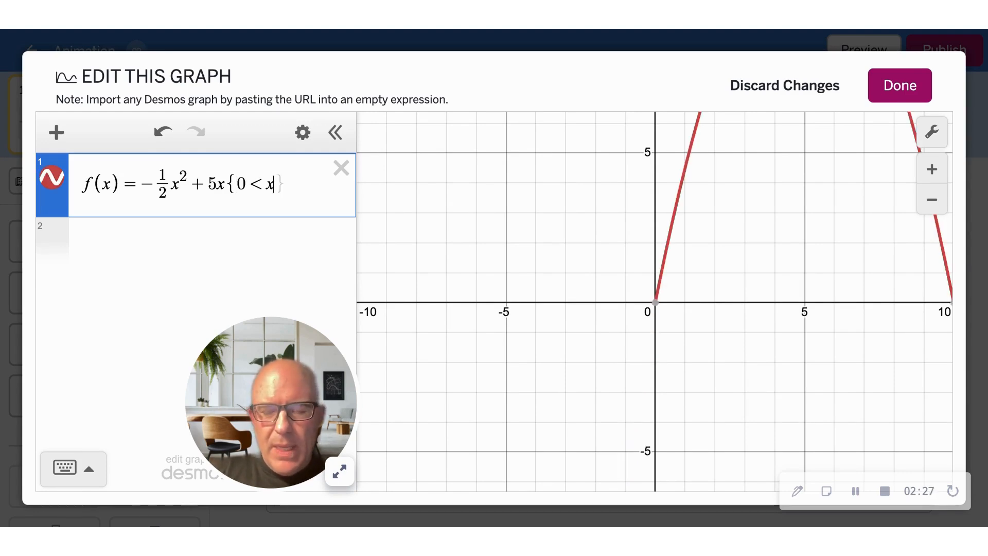
{"action": "type", "text": "<10"}
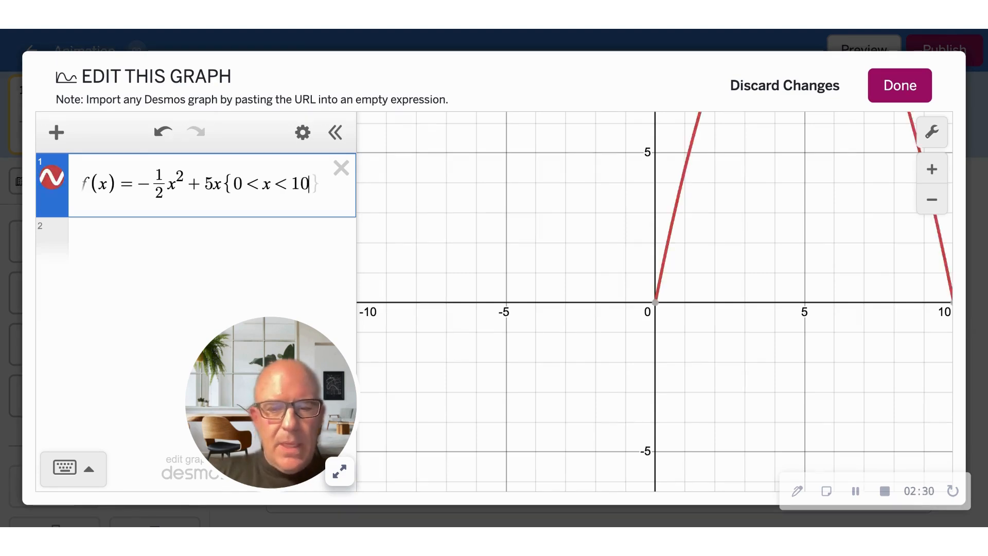
{"action": "key", "text": "Right"}
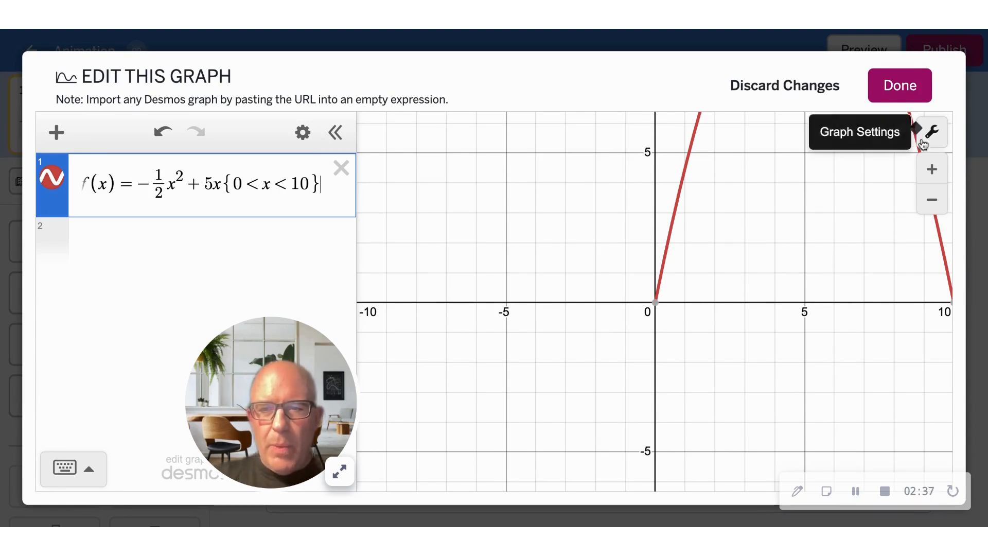
{"action": "left_click_drag", "start_coordinate": [823, 242], "coordinate": [679, 418]}
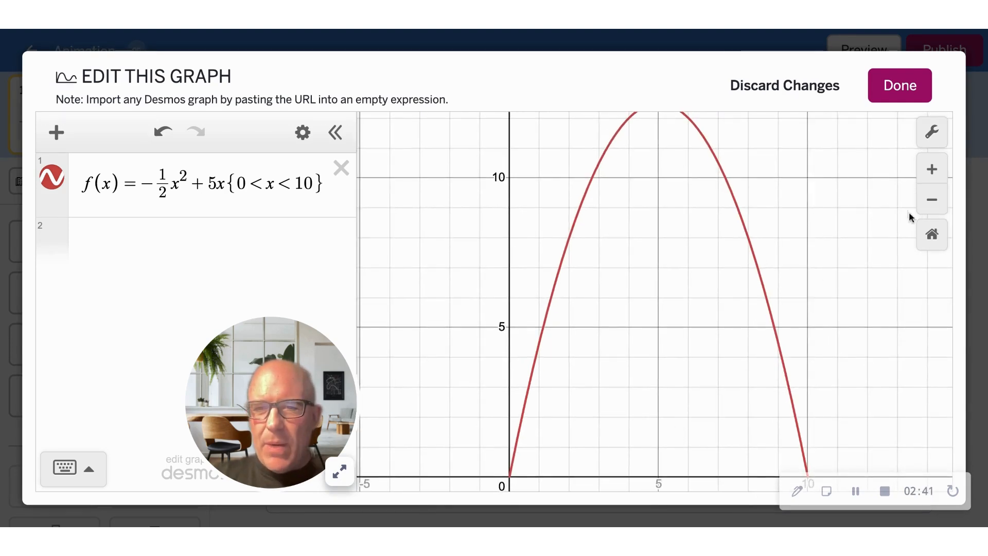
Set the graph's x-axis range from -1 to 12
{"action": "left_click", "coordinate": [932, 199]}
{"action": "left_click_drag", "start_coordinate": [829, 263], "coordinate": [790, 267]}
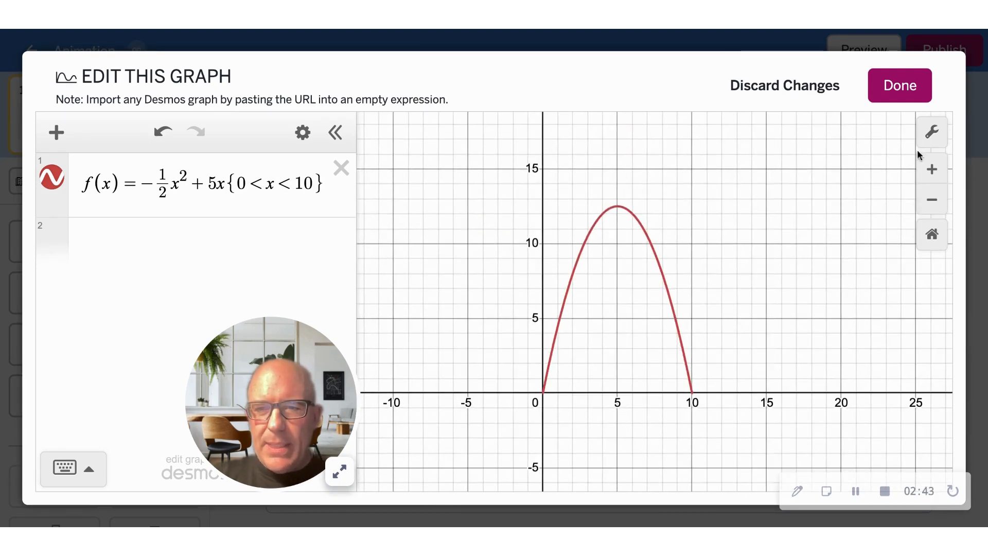
{"action": "left_click", "coordinate": [932, 135]}
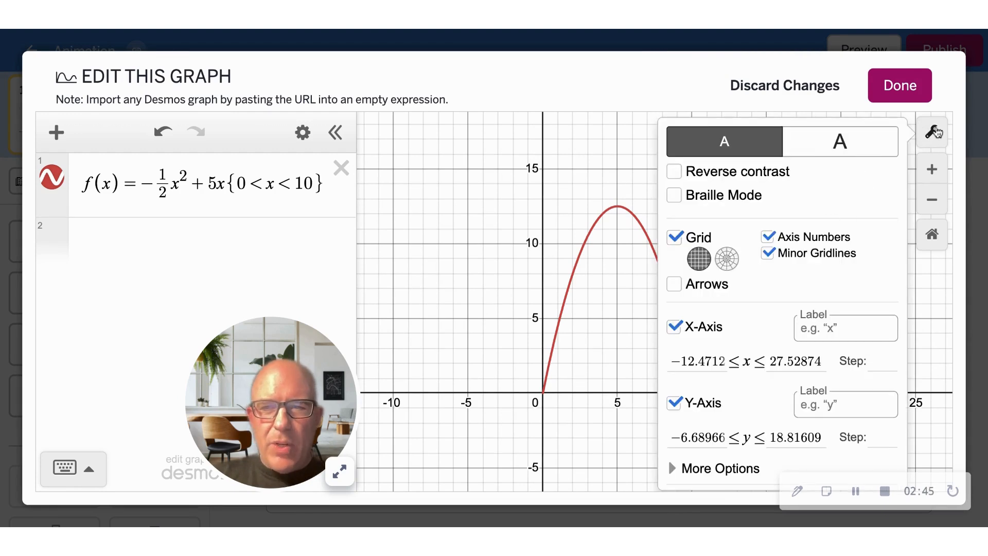
{"action": "scroll", "coordinate": [745, 293], "scroll_direction": "down", "scroll_amount": 2}
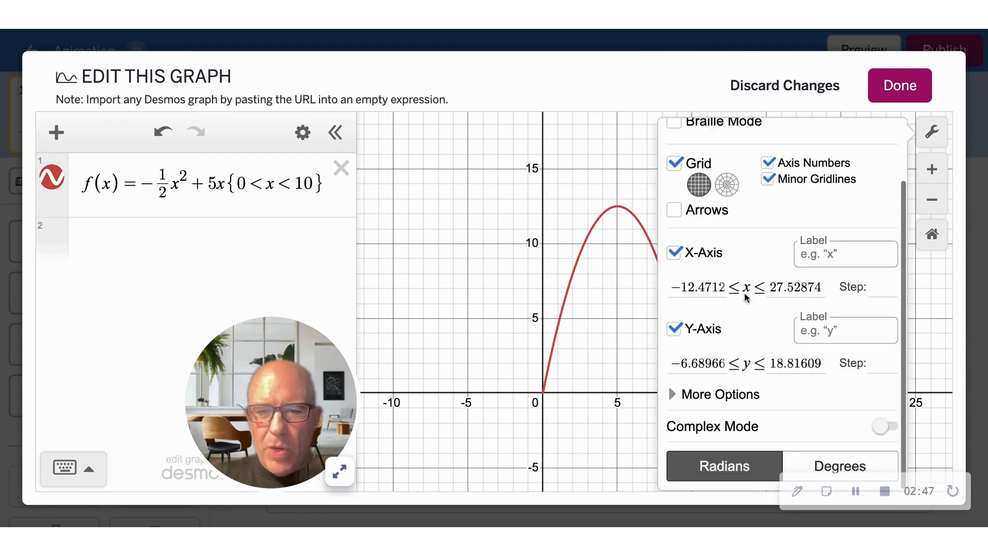
{"action": "scroll", "coordinate": [745, 297], "scroll_direction": "up", "scroll_amount": 1}
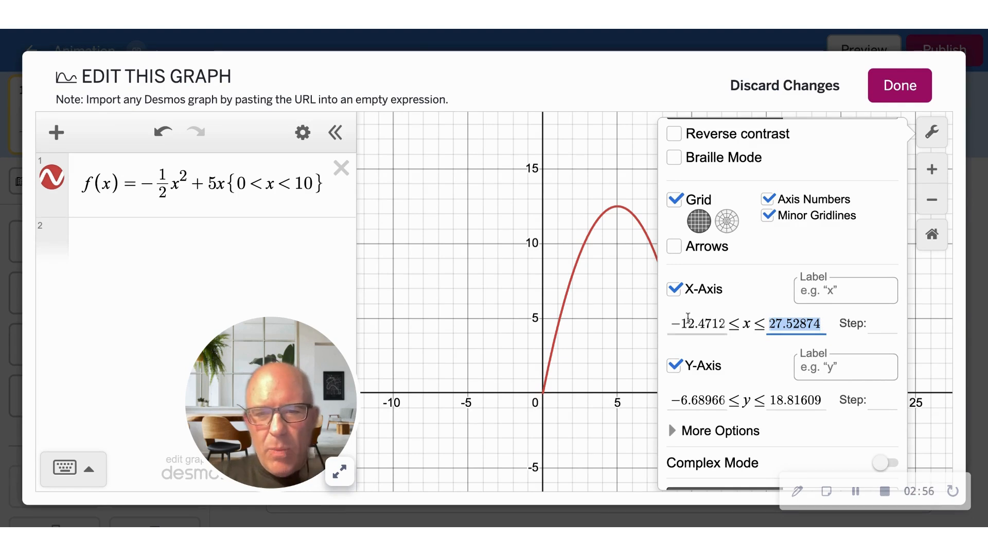
{"action": "left_click_drag", "start_coordinate": [680, 324], "coordinate": [785, 325]}
{"action": "type", "text": "1"}
{"action": "left_click", "coordinate": [742, 323]}
{"action": "type", "text": "124"}
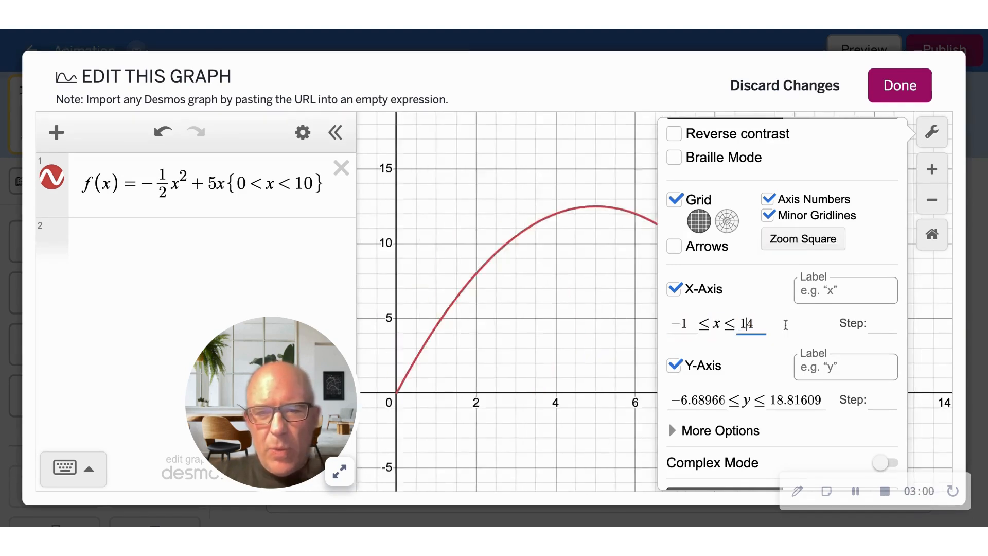
{"action": "key", "text": "BackSpace"}
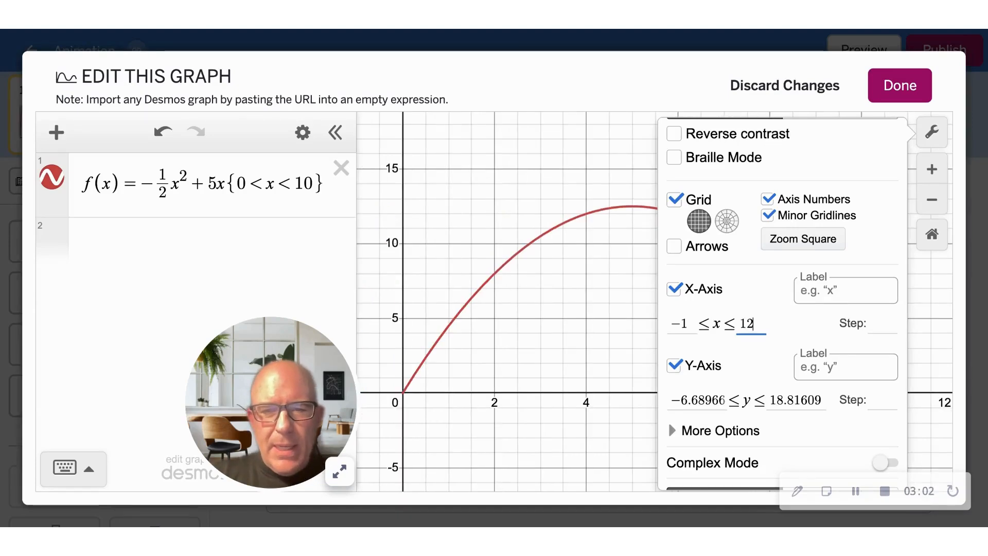
{"action": "left_click", "coordinate": [465, 384]}
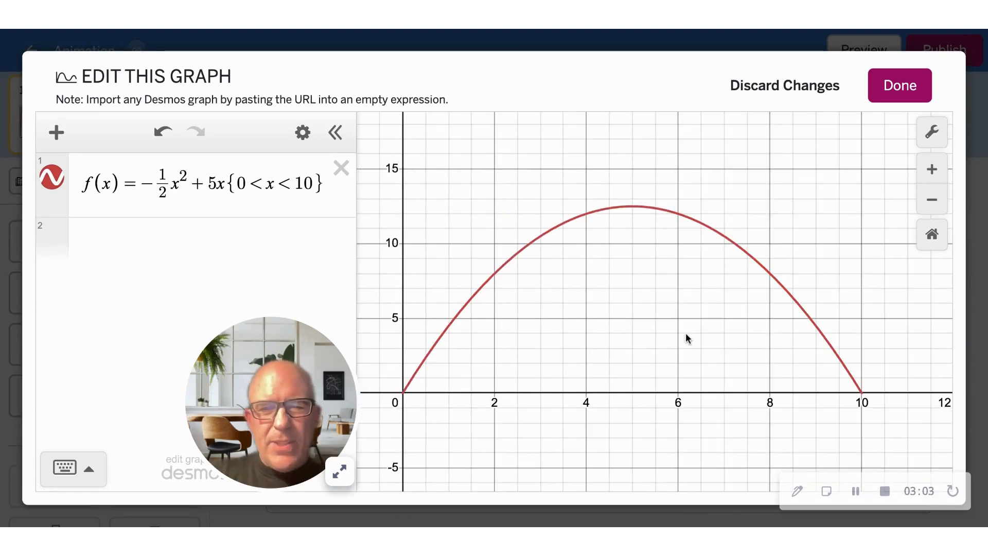
Square the graph's axis scales with Zoom Square and zoom out until the whole parabola fits in view
{"action": "left_click", "coordinate": [933, 135]}
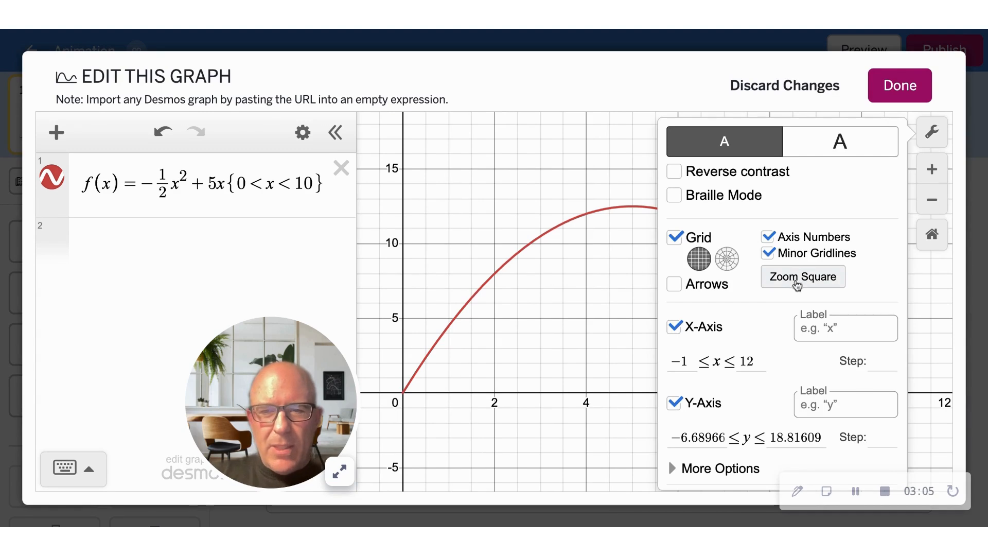
{"action": "left_click", "coordinate": [803, 279]}
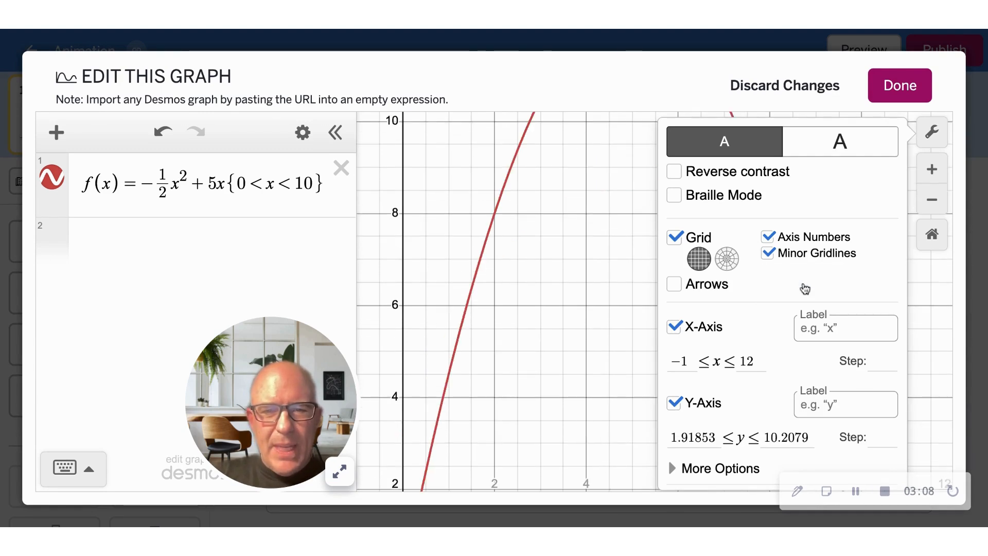
{"action": "left_click", "coordinate": [553, 372]}
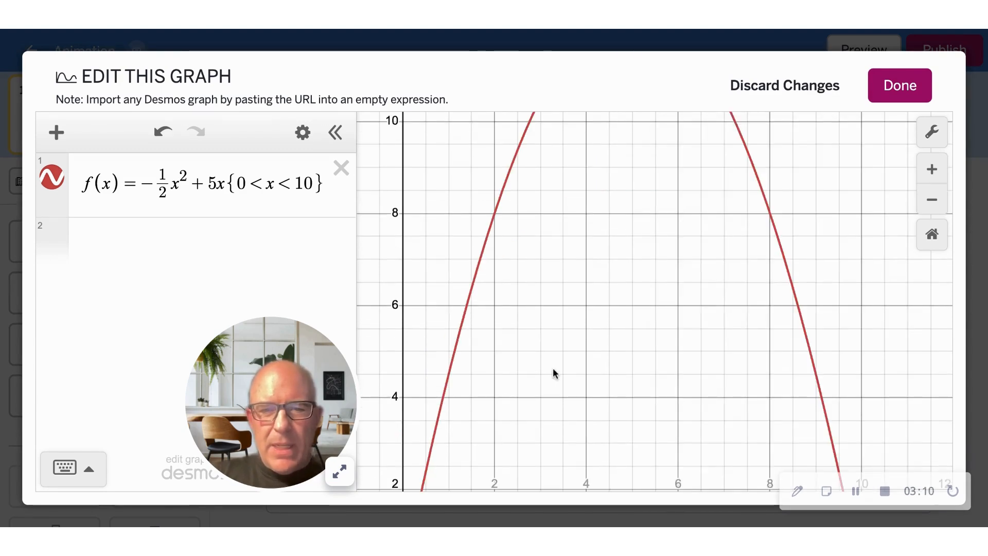
{"action": "left_click", "coordinate": [940, 203]}
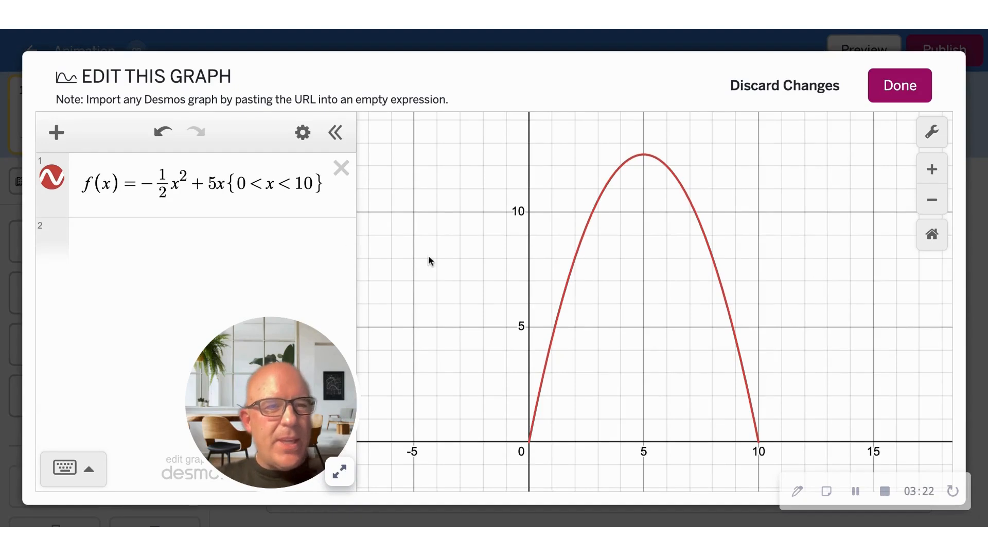
Change the line style of the parabola f(x) to dashed, trying the dotted style as well
{"action": "left_click", "coordinate": [58, 182]}
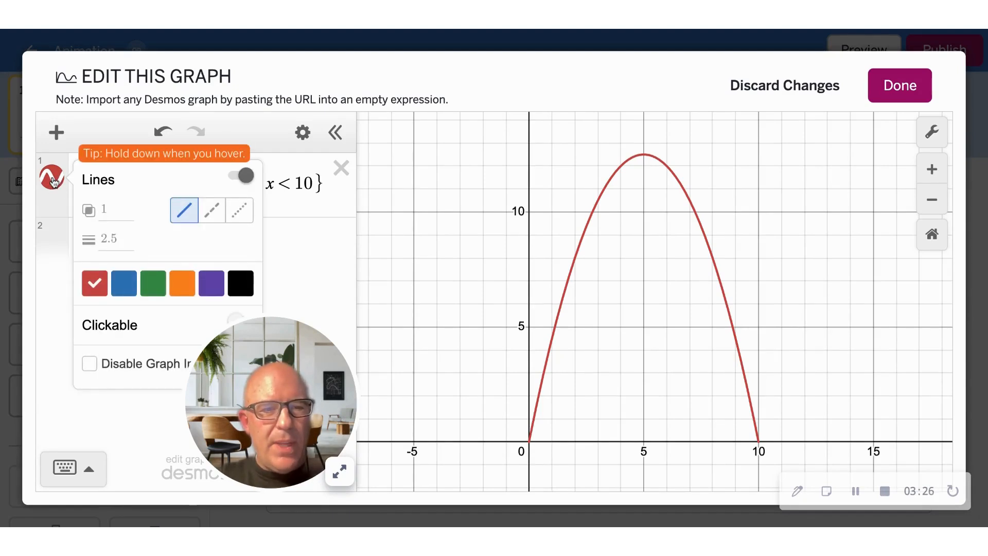
{"action": "left_click", "coordinate": [216, 213]}
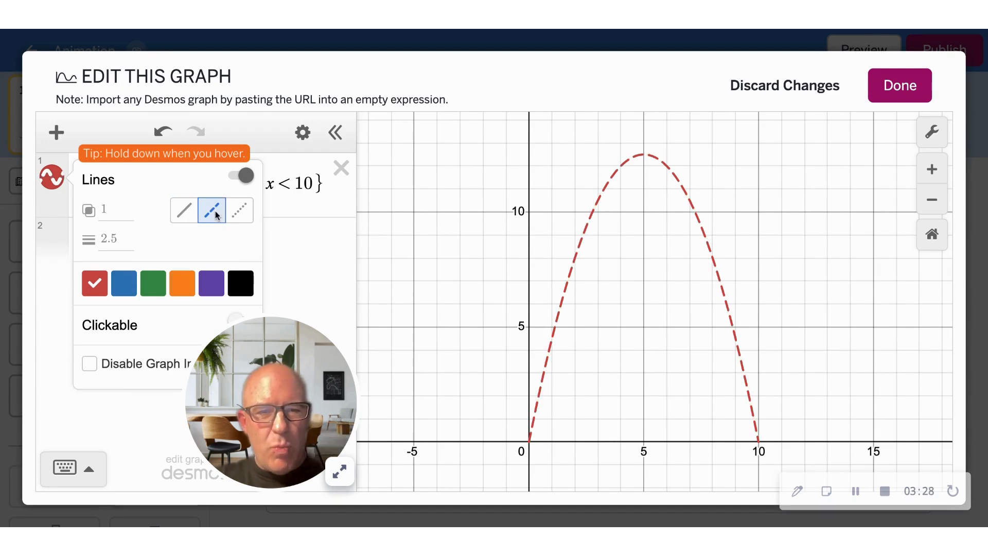
{"action": "left_click", "coordinate": [233, 217]}
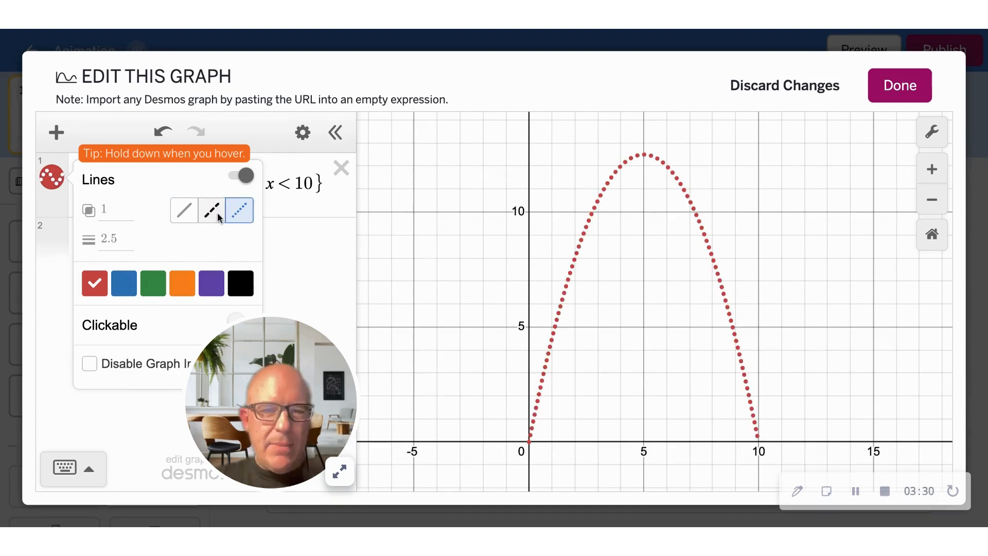
{"action": "left_click", "coordinate": [217, 212]}
Insert the image basketball.png as the second expression of the graph
{"action": "left_click", "coordinate": [301, 257]}
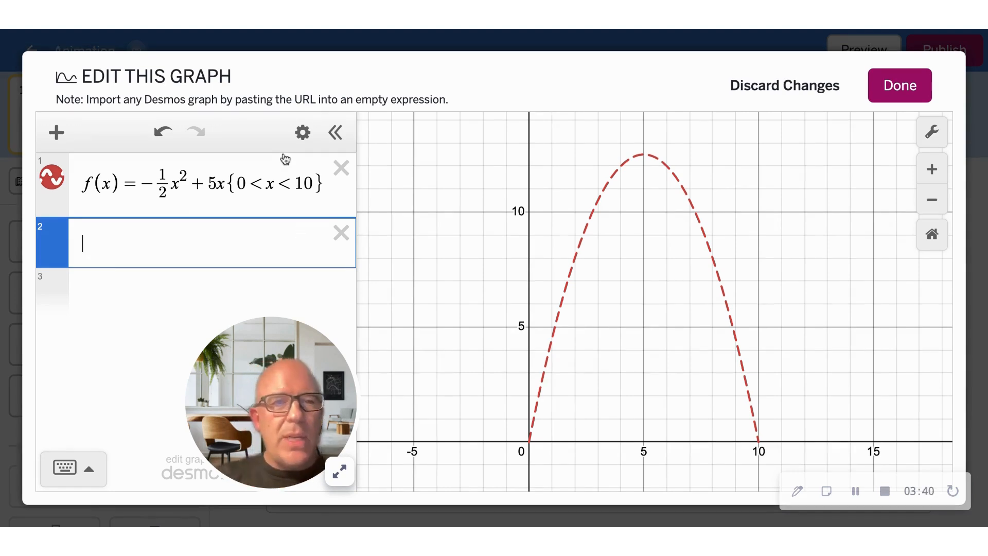
{"action": "left_click", "coordinate": [58, 134]}
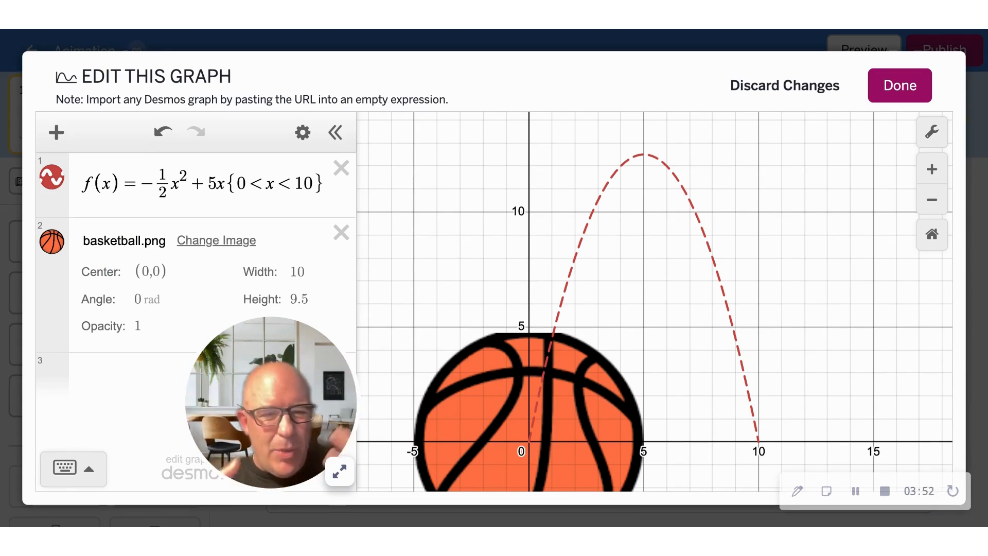
{"action": "left_click_drag", "start_coordinate": [309, 404], "coordinate": [275, 415]}
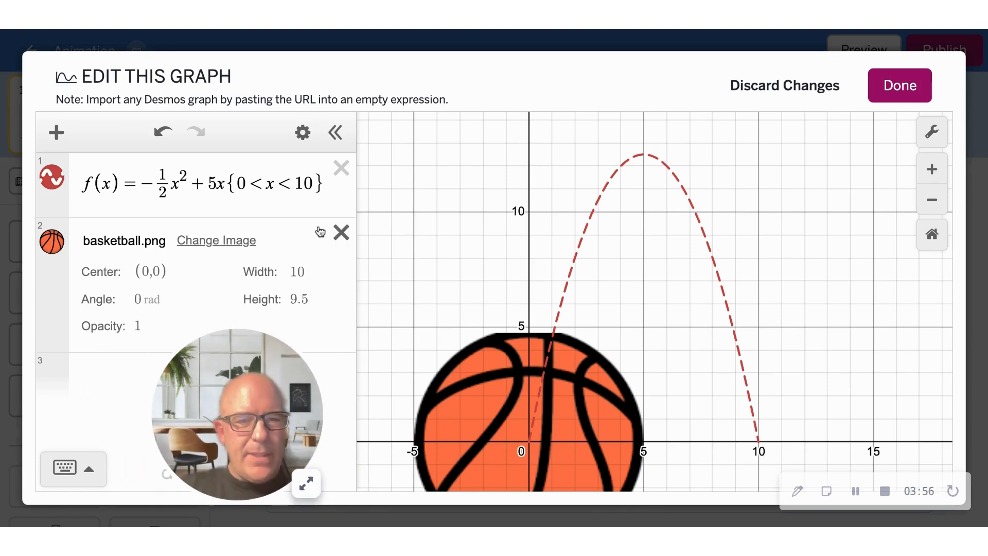
Set both the width and the height of the basketball image to 1
{"action": "left_click_drag", "start_coordinate": [307, 272], "coordinate": [298, 271]}
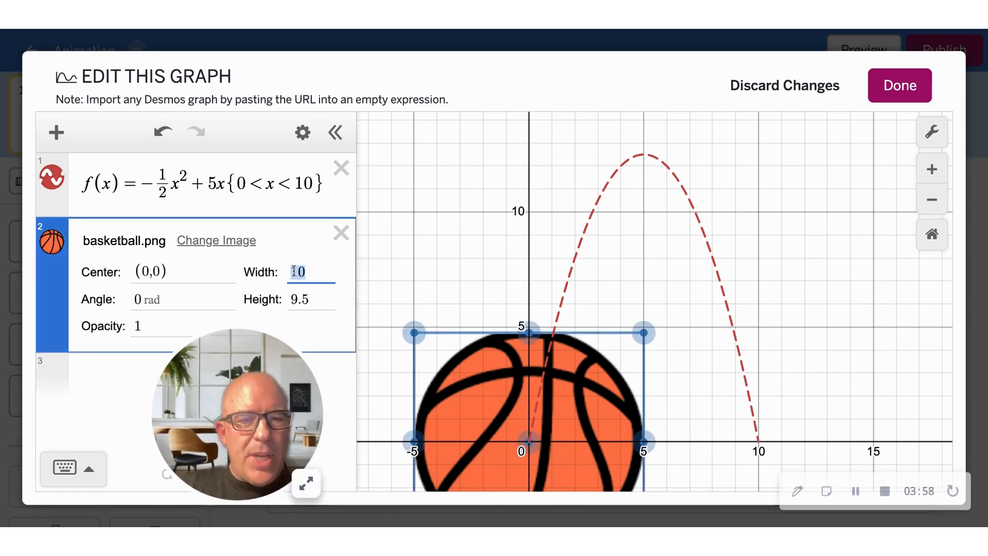
{"action": "key", "text": "BackSpace"}
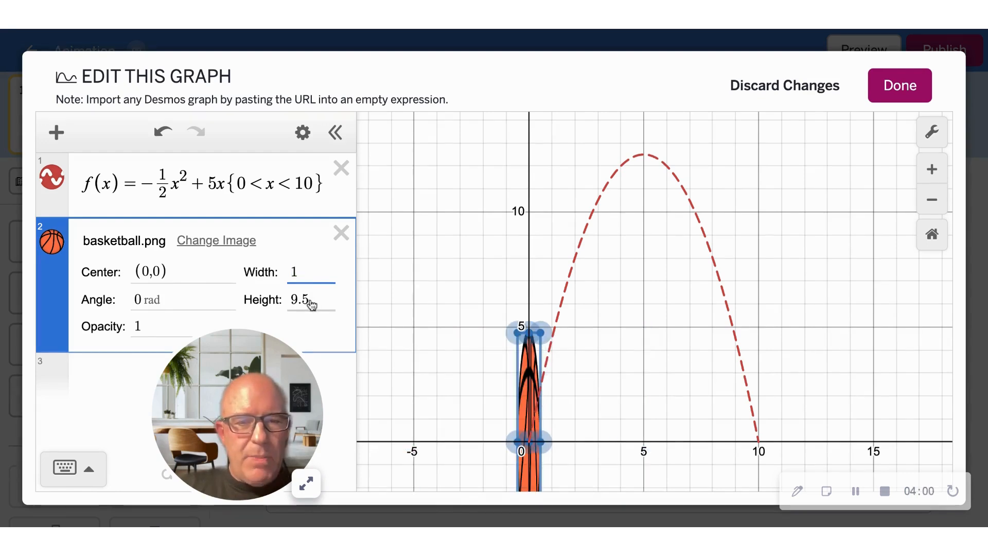
{"action": "left_click", "coordinate": [308, 300]}
{"action": "left_click_drag", "start_coordinate": [309, 300], "coordinate": [290, 300]}
{"action": "type", "text": "1"}
{"action": "left_click", "coordinate": [576, 409]}
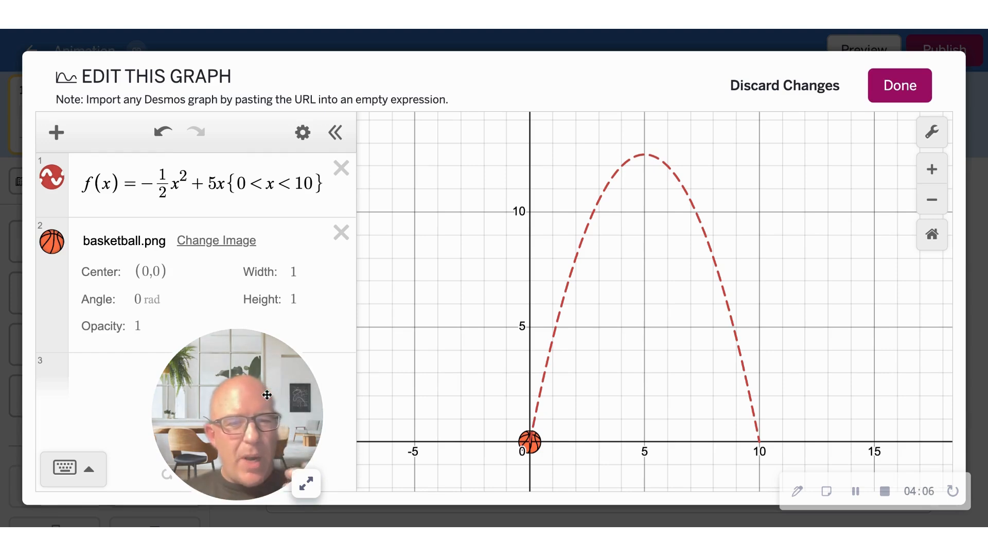
Set the center of the basketball image to (t, f(t)) so it follows the parabola
{"action": "left_click", "coordinate": [292, 273]}
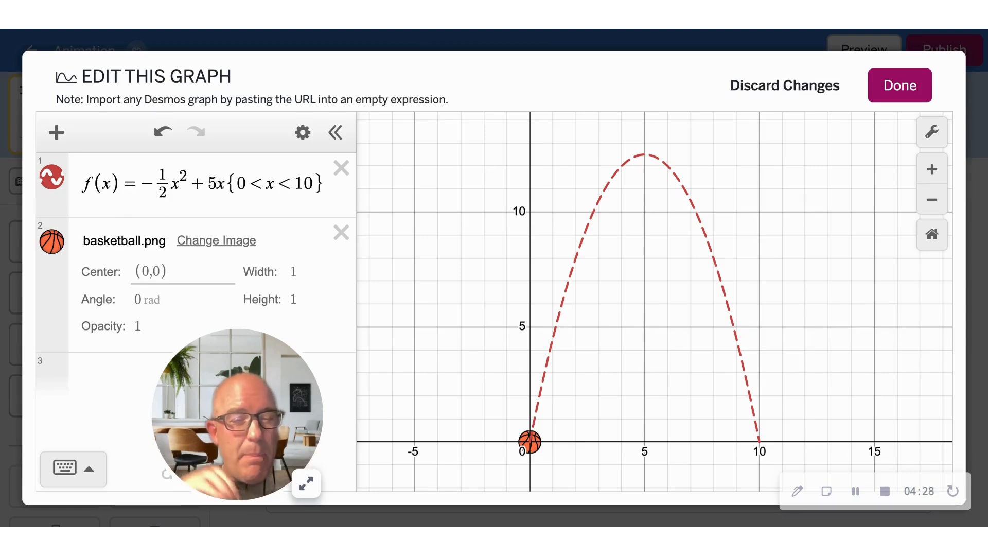
{"action": "left_click", "coordinate": [154, 275]}
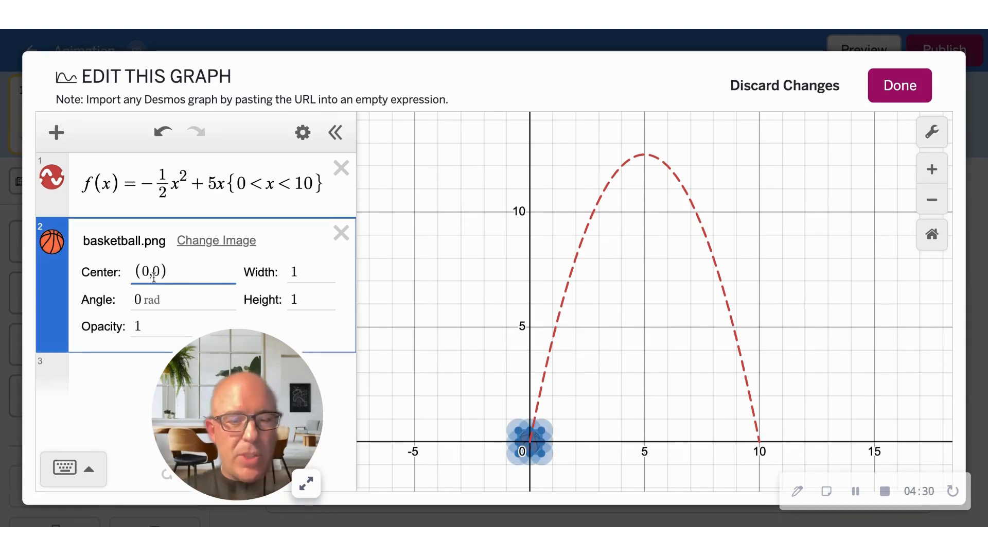
{"action": "key", "text": "BackSpace"}
{"action": "type", "text": "t"}
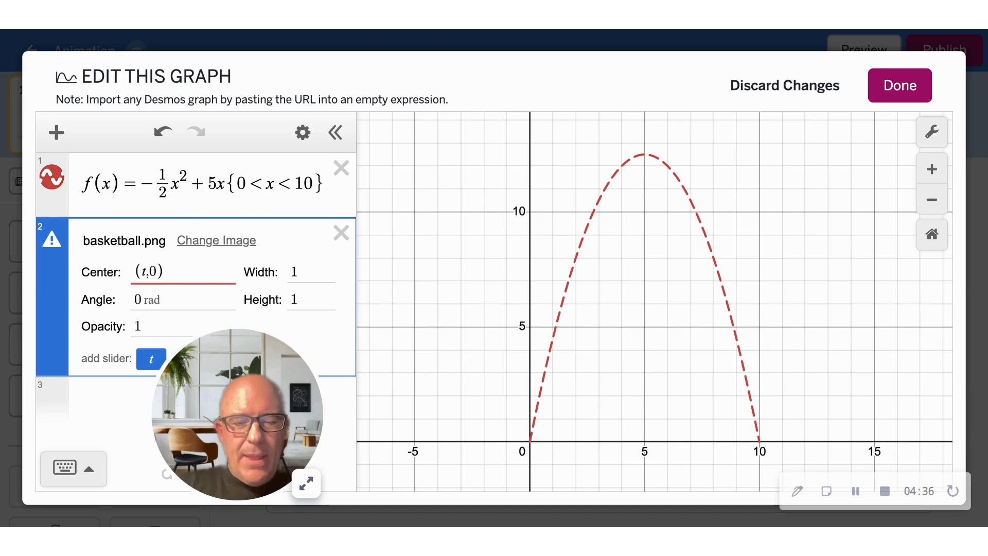
{"action": "key", "text": "BackSpace"}
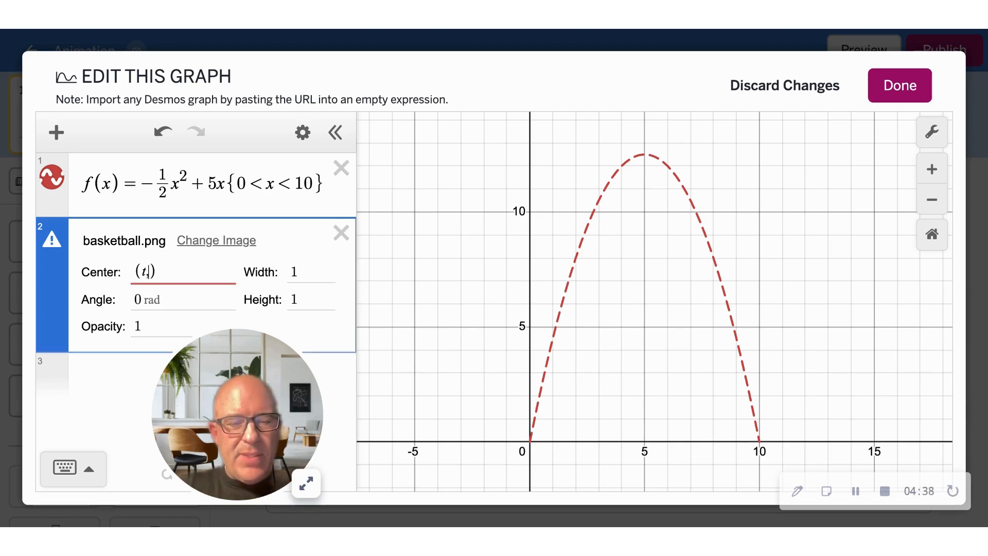
{"action": "type", "text": "f(t"}
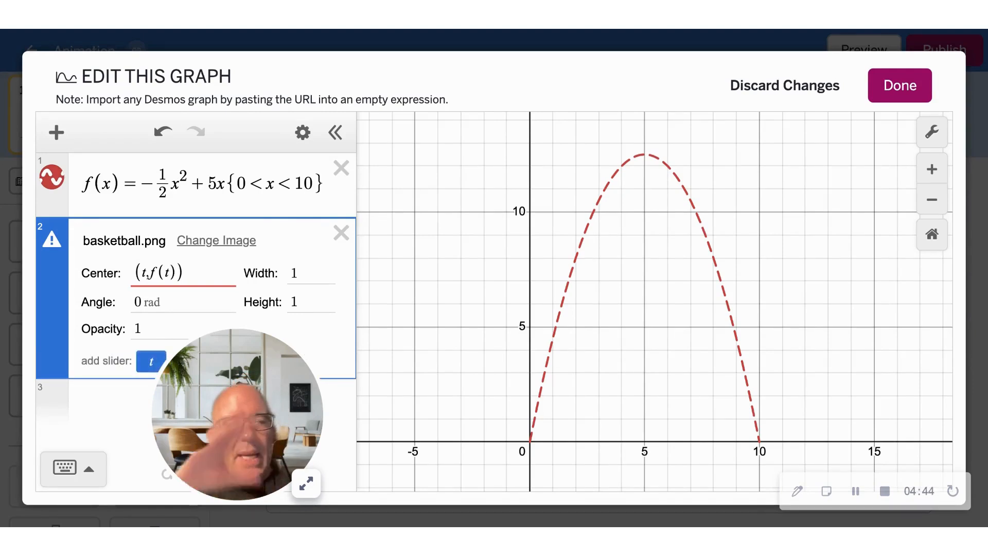
Add a slider for t and move it to 1.6 to shift the basketball along the parabola
{"action": "left_click_drag", "start_coordinate": [175, 356], "coordinate": [382, 320]}
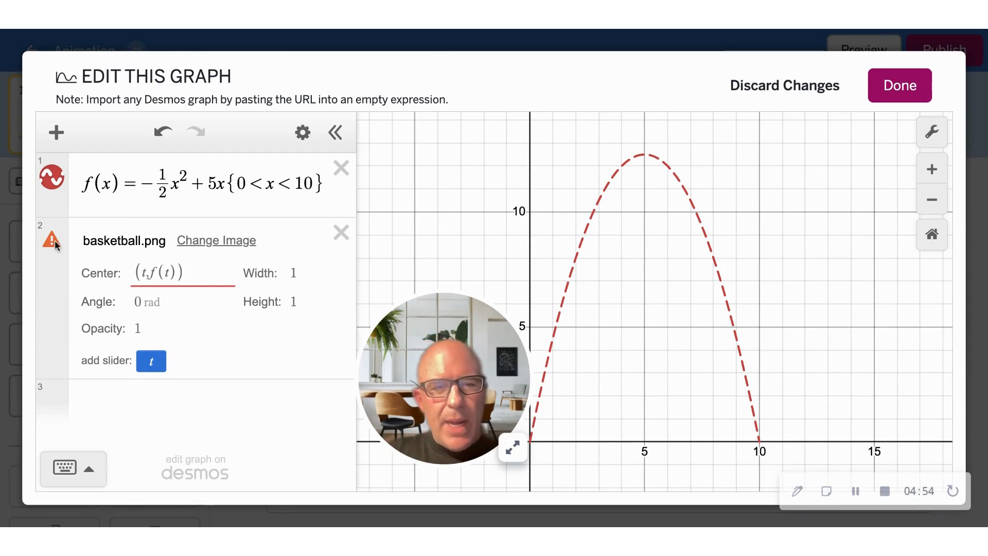
{"action": "left_click", "coordinate": [152, 365]}
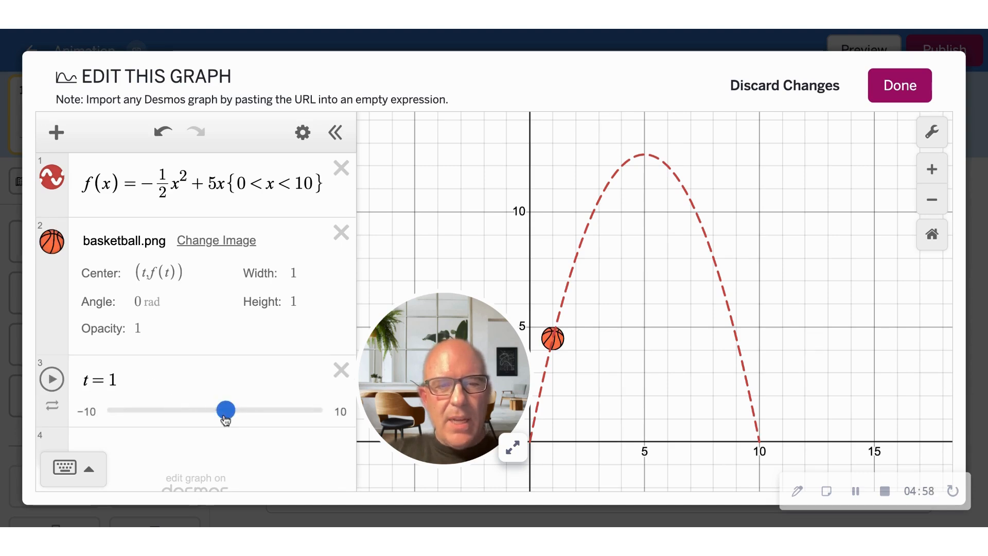
{"action": "mouse_move", "coordinate": [224, 408]}
{"action": "left_mouse_down"}
{"action": "mouse_move", "coordinate": [196, 420]}
{"action": "mouse_move", "coordinate": [288, 414]}
{"action": "mouse_move", "coordinate": [312, 434]}
{"action": "mouse_move", "coordinate": [291, 422]}
{"action": "mouse_move", "coordinate": [220, 427]}
{"action": "mouse_move", "coordinate": [249, 419]}
{"action": "mouse_move", "coordinate": [231, 420]}
{"action": "left_mouse_up"}
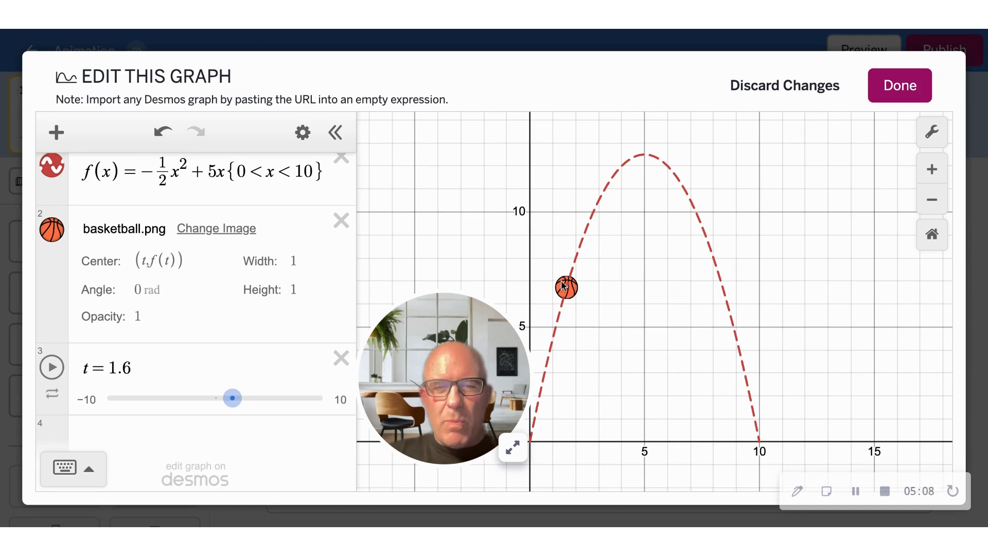
Turn off Place behind graphs for the basketball image
{"action": "left_click", "coordinate": [53, 232]}
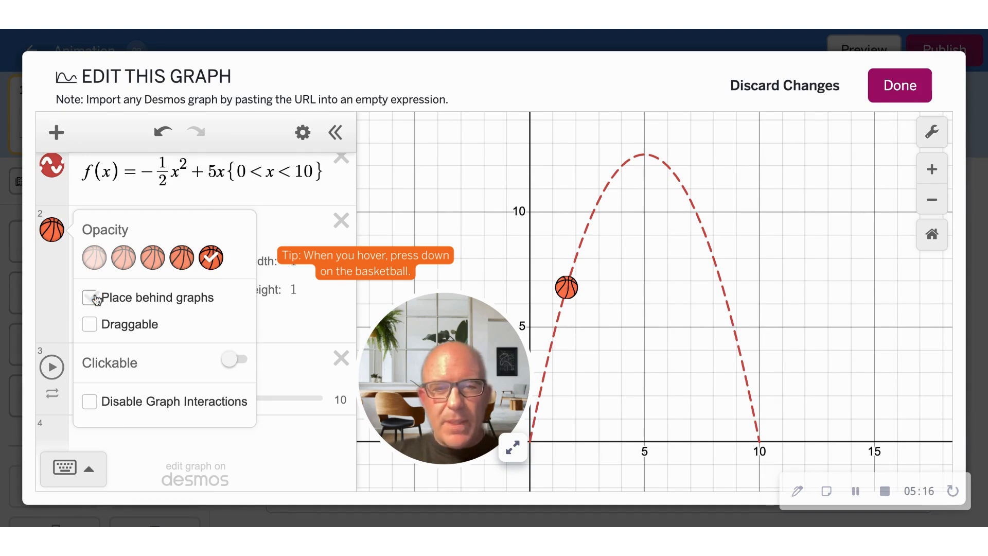
{"action": "left_click", "coordinate": [265, 331]}
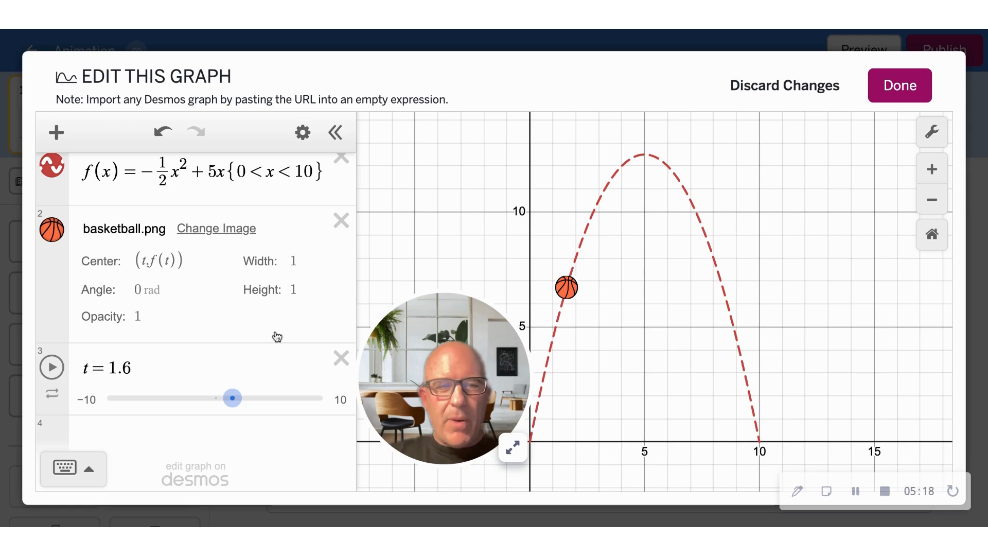
Move the t slider to 0.3 and finish editing the graph, keeping the changes
{"action": "left_click_drag", "start_coordinate": [233, 408], "coordinate": [221, 410]}
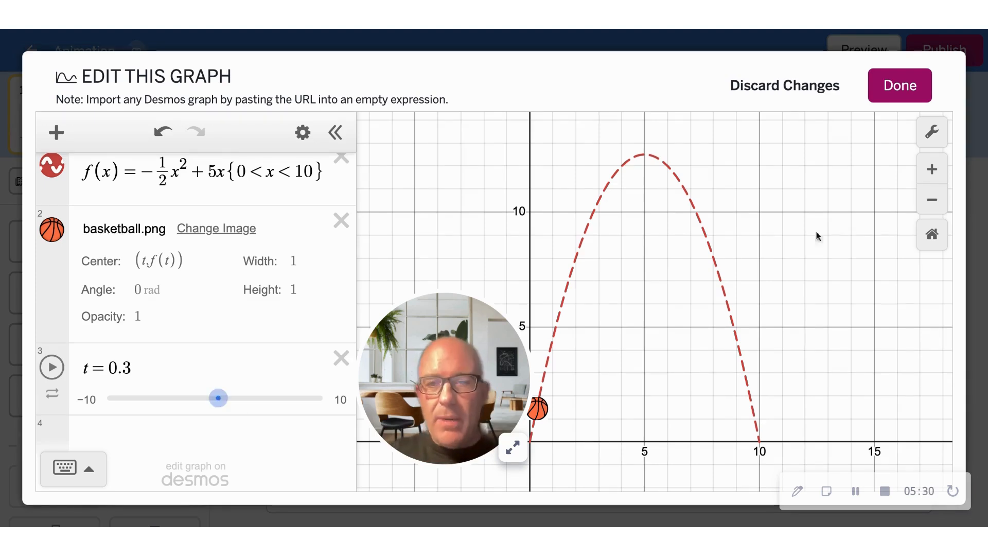
{"action": "left_click", "coordinate": [911, 101]}
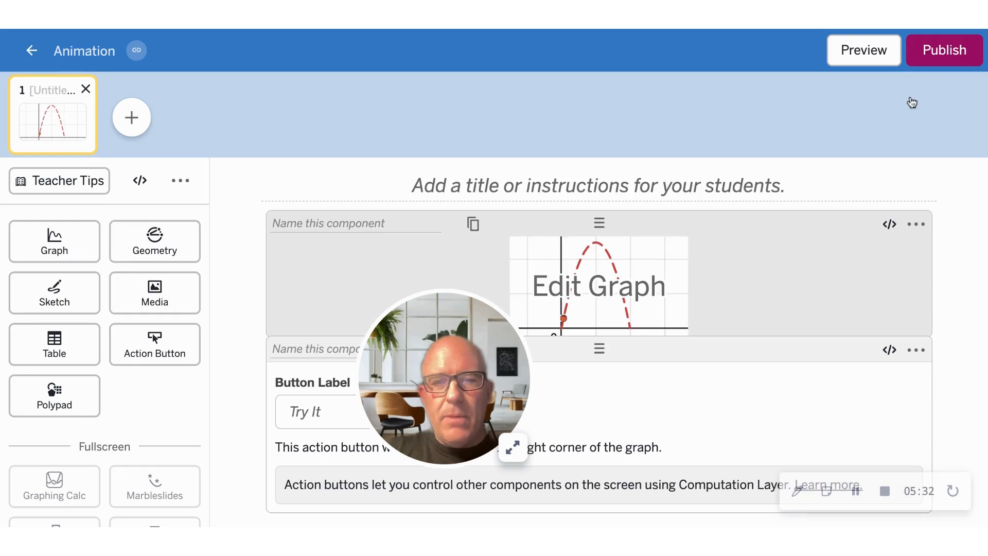
{"action": "left_click_drag", "start_coordinate": [462, 405], "coordinate": [142, 378]}
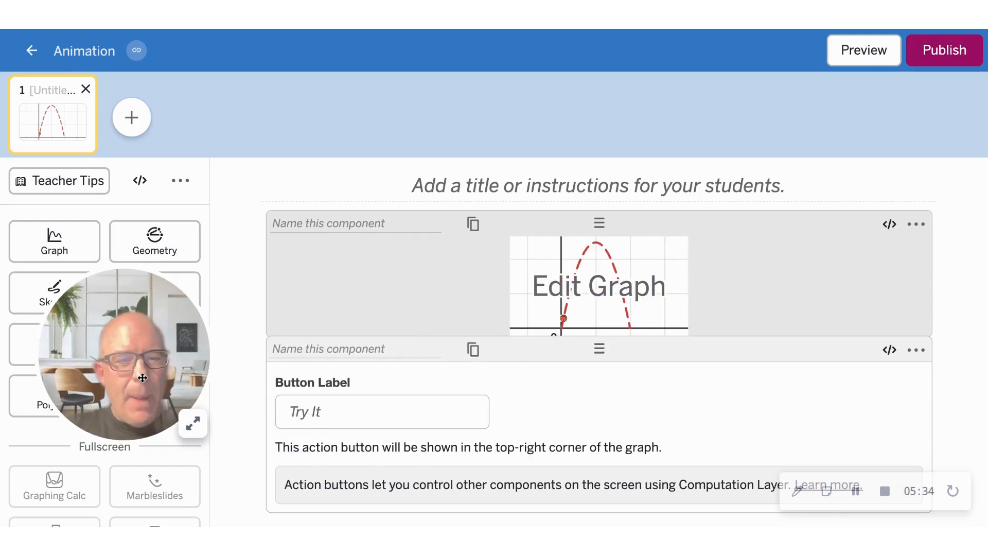
Set the action button's label to Press and name the button component button1
{"action": "left_click", "coordinate": [372, 410]}
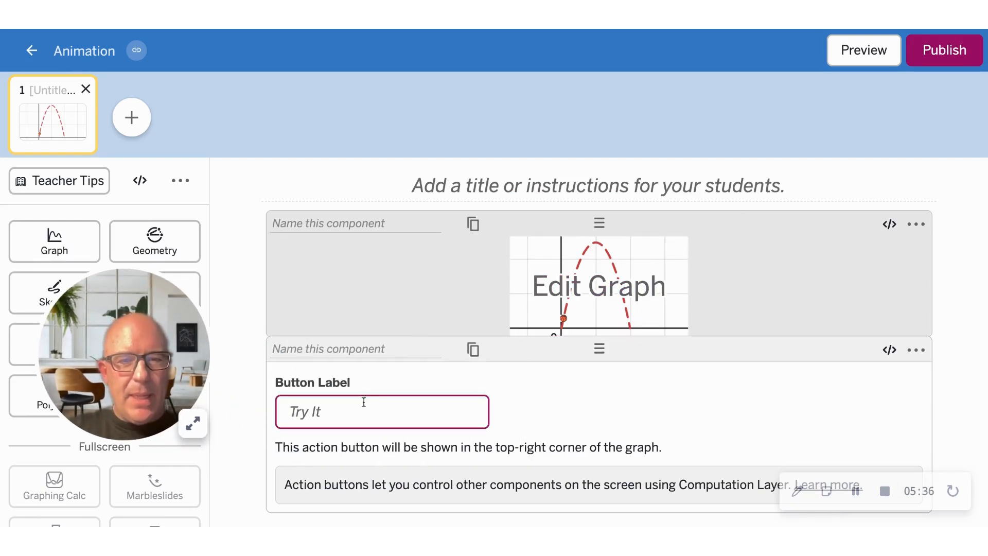
{"action": "left_click", "coordinate": [363, 406]}
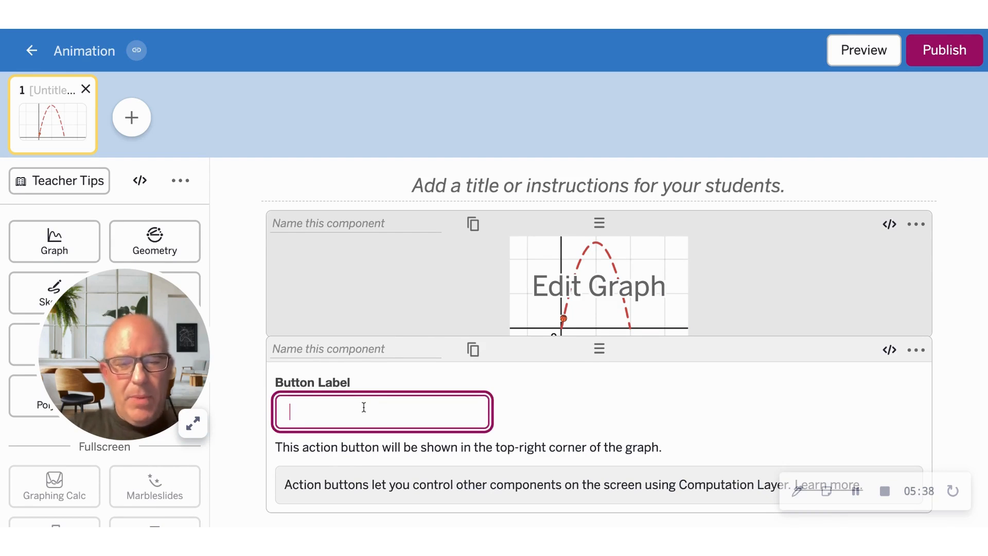
{"action": "type", "text": "Press"}
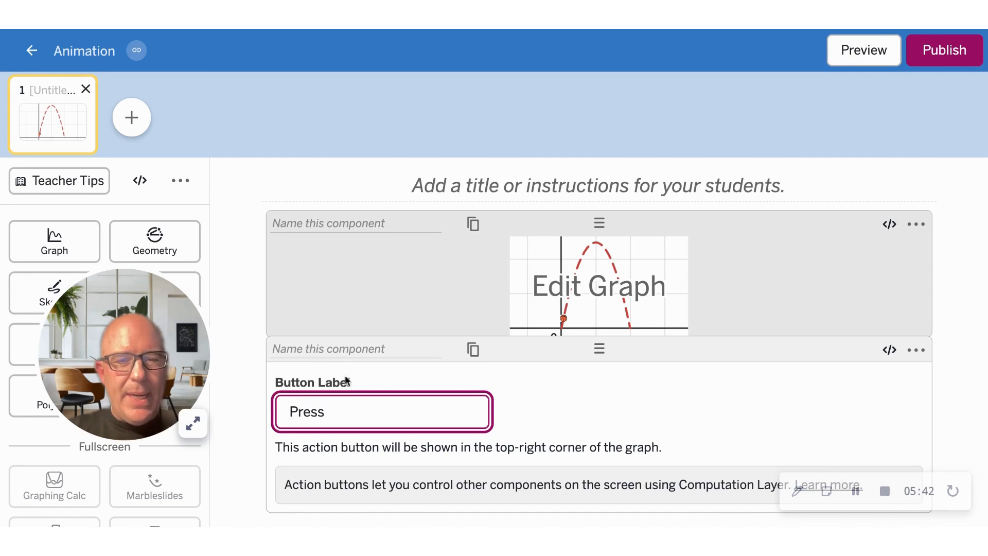
{"action": "left_click", "coordinate": [344, 349]}
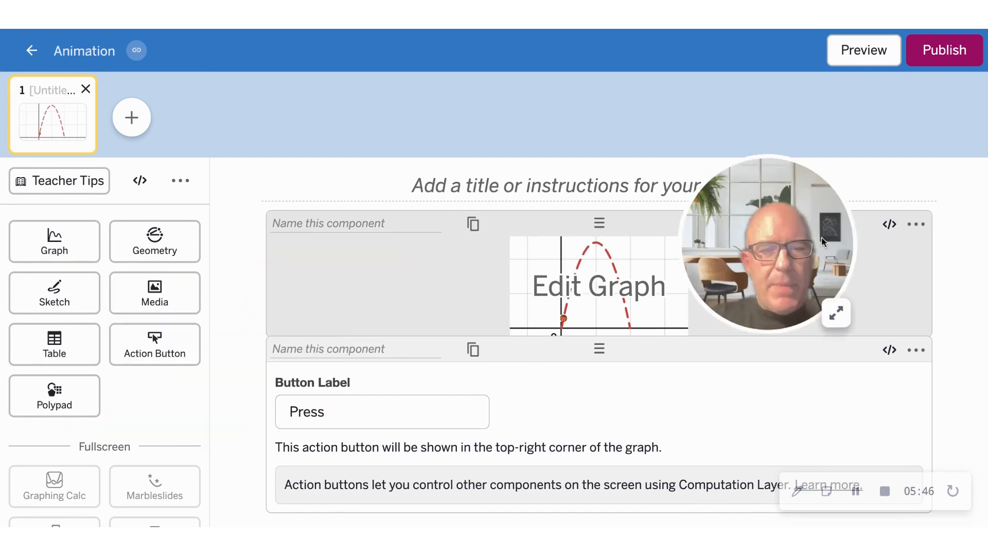
{"action": "left_click", "coordinate": [414, 350]}
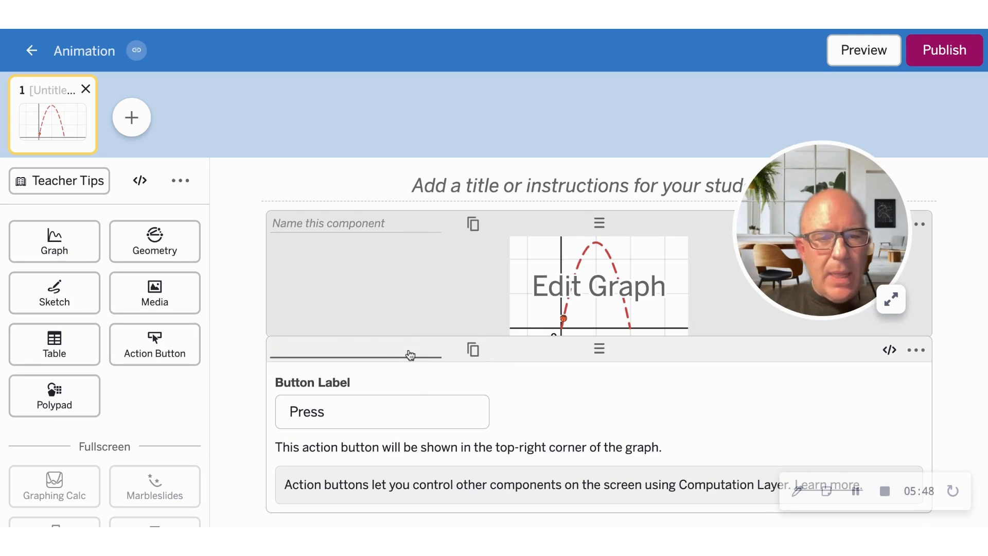
{"action": "type", "text": "button1"}
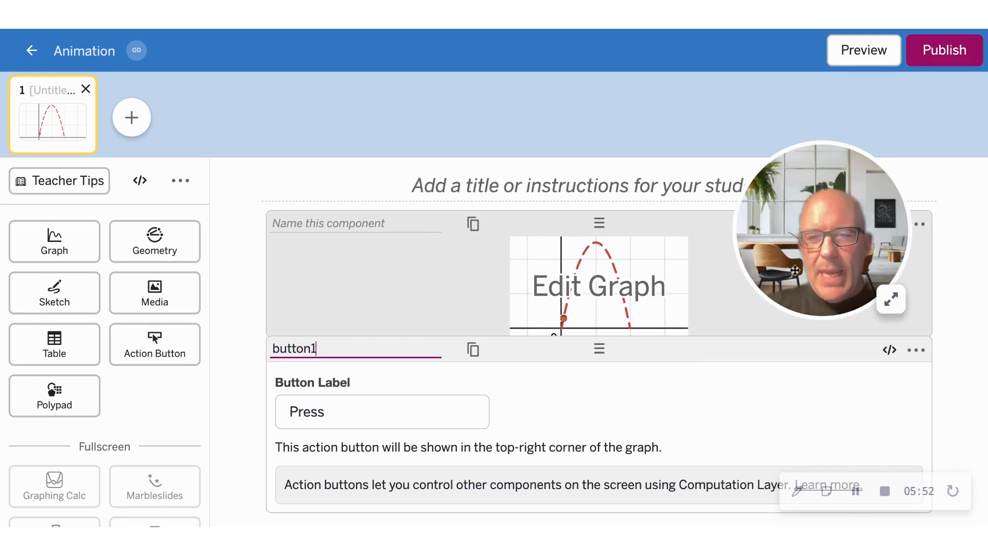
Add the computation layer line number(`t`): button1.timeSincePress to the graph's script and finish editing it
{"action": "left_click_drag", "start_coordinate": [882, 289], "coordinate": [175, 384]}
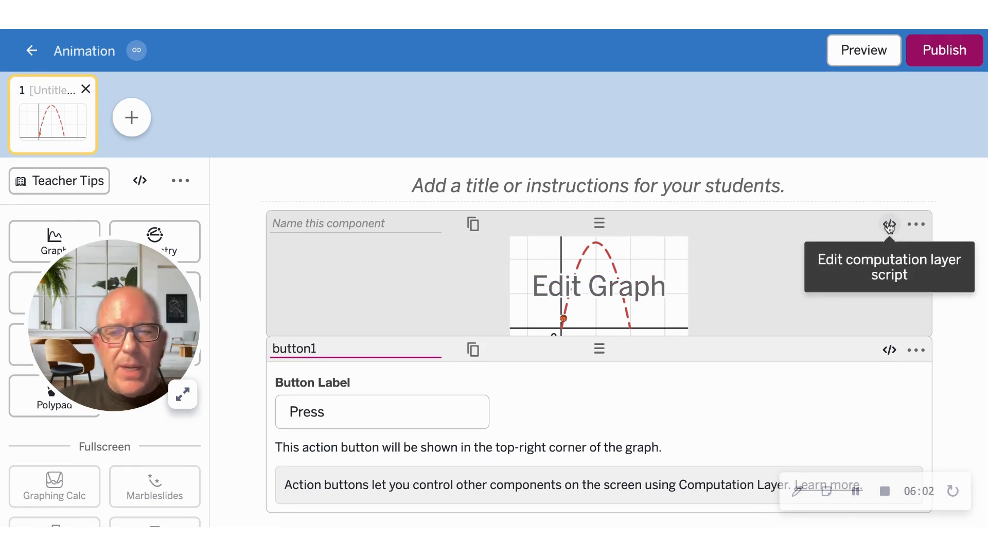
{"action": "left_click", "coordinate": [889, 225]}
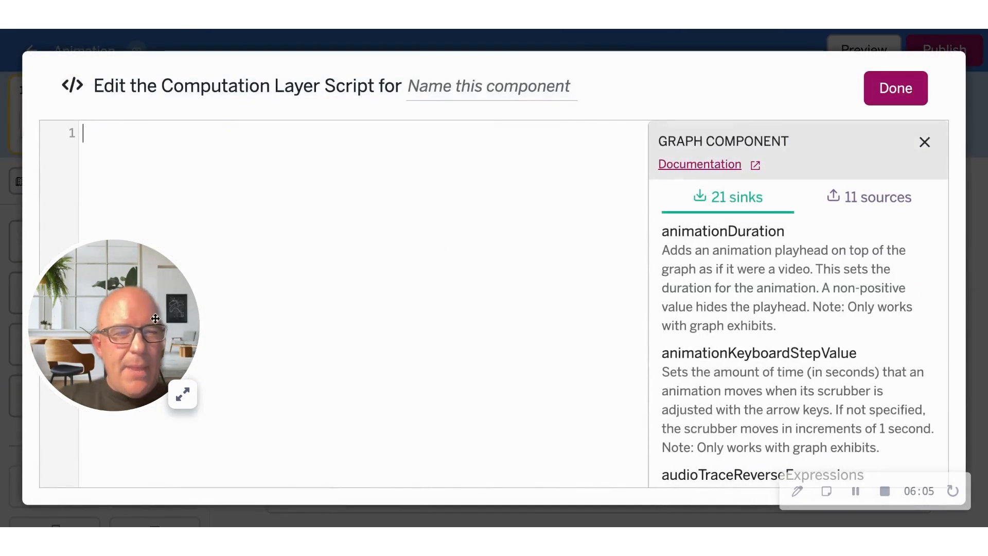
{"action": "left_click_drag", "start_coordinate": [155, 318], "coordinate": [582, 318]}
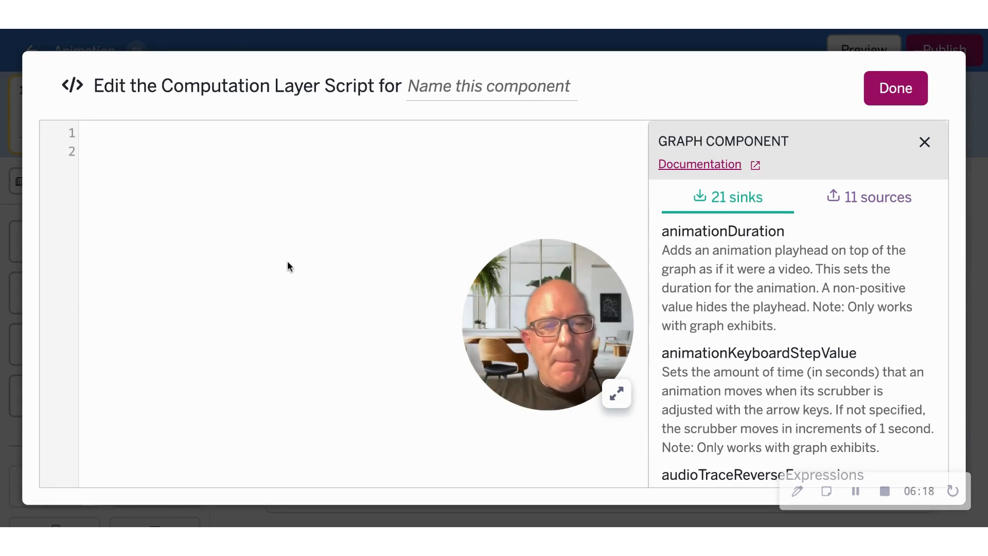
{"action": "type", "text": "n"}
{"action": "key", "text": "Return"}
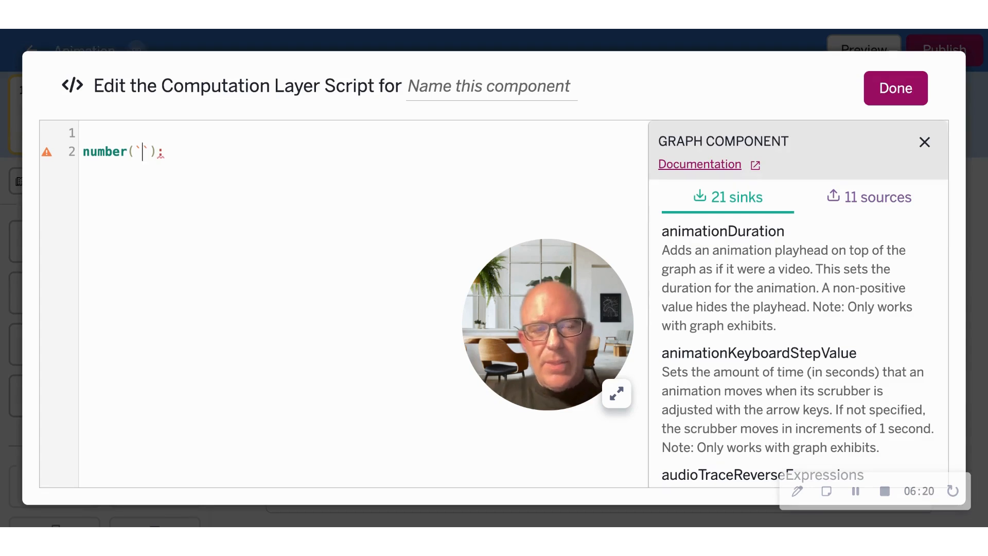
{"action": "type", "text": "t"}
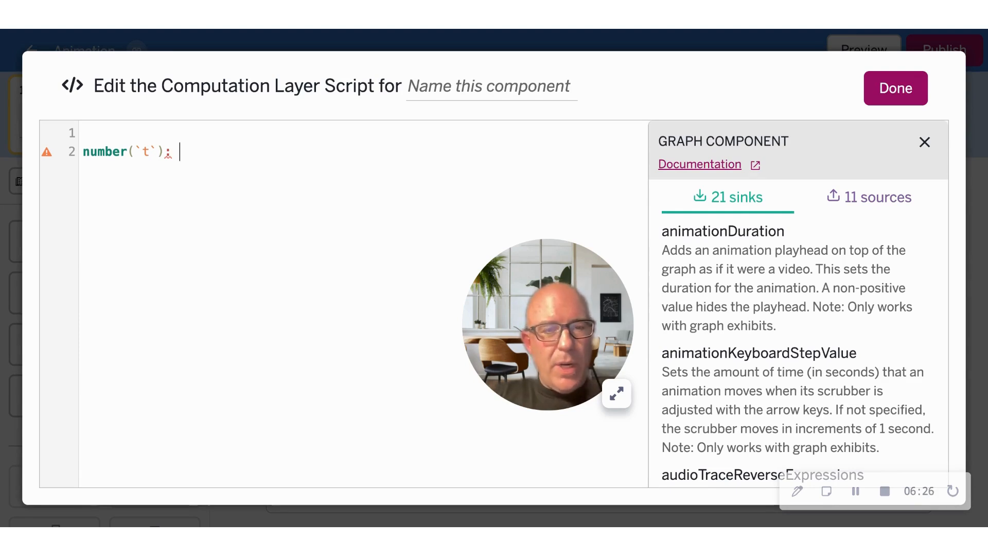
{"action": "type", "text": "t"}
{"action": "key", "text": "BackSpace"}
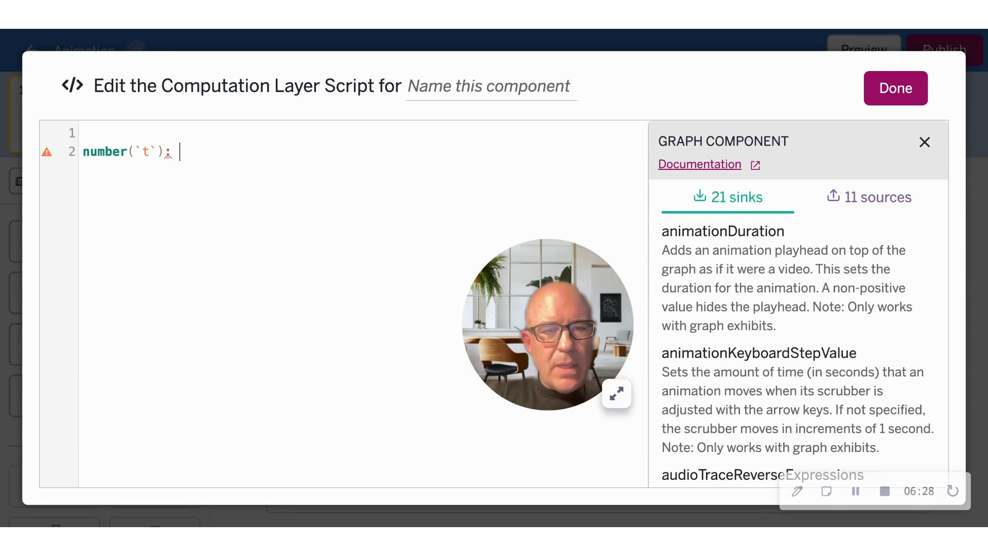
{"action": "type", "text": "b"}
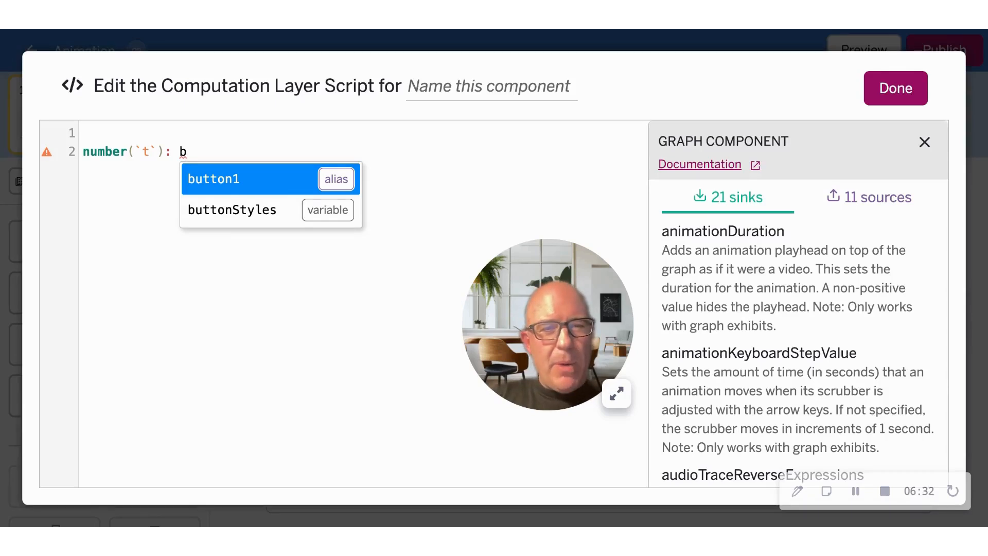
{"action": "key", "text": "Return"}
{"action": "type", "text": "."}
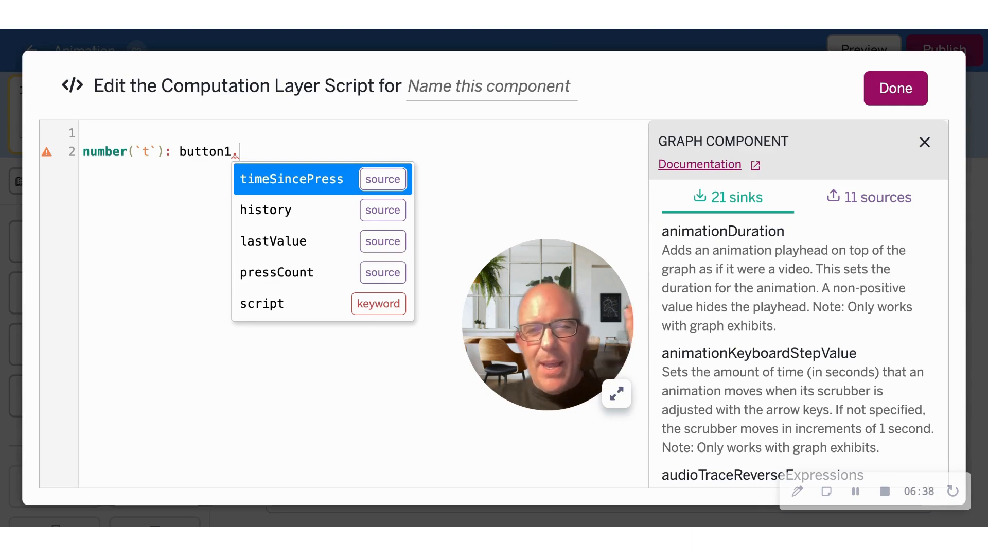
{"action": "key", "text": "Return"}
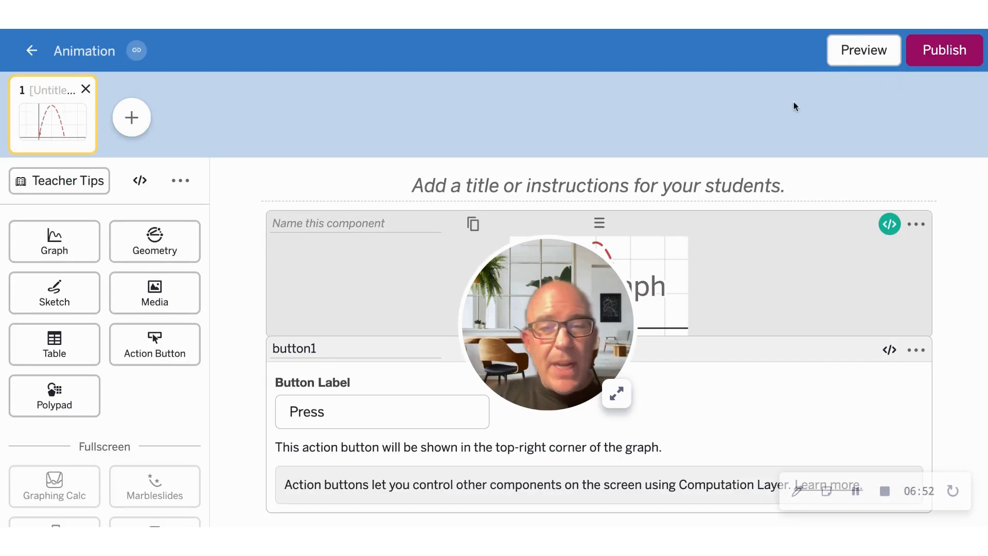
Preview the student screen, run the basketball animation with the action button, and close the preview
{"action": "left_click", "coordinate": [851, 54]}
{"action": "left_click_drag", "start_coordinate": [568, 326], "coordinate": [839, 338]}
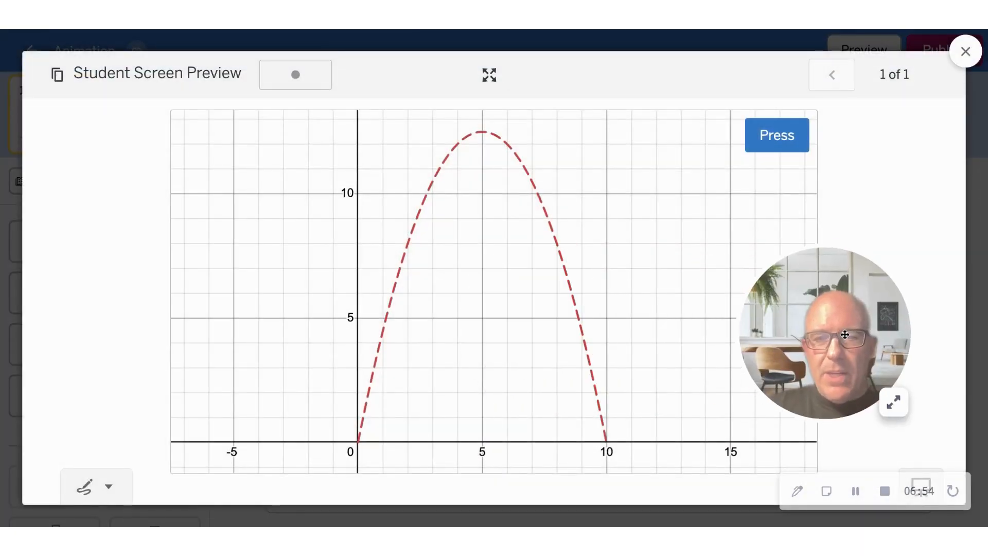
{"action": "left_click", "coordinate": [770, 142]}
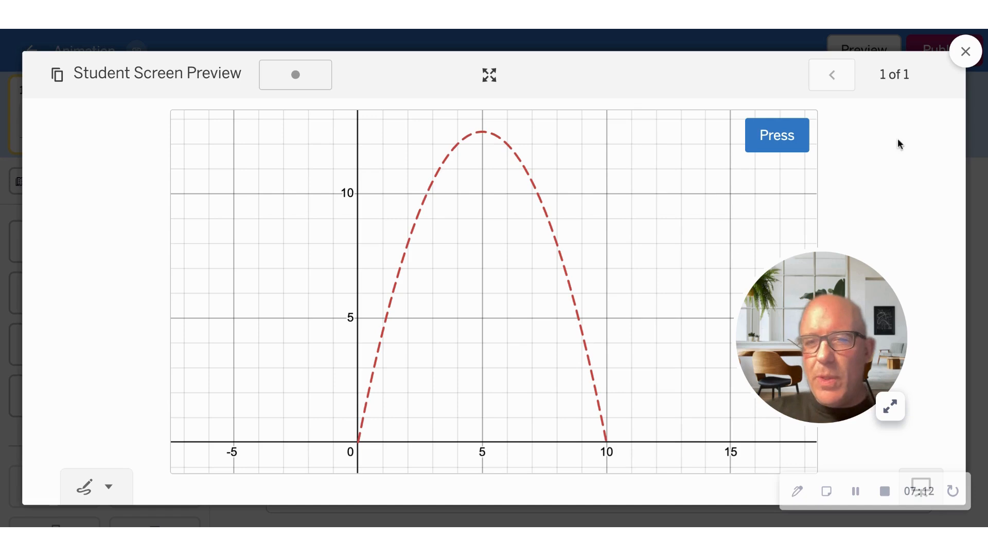
{"action": "left_click", "coordinate": [965, 52]}
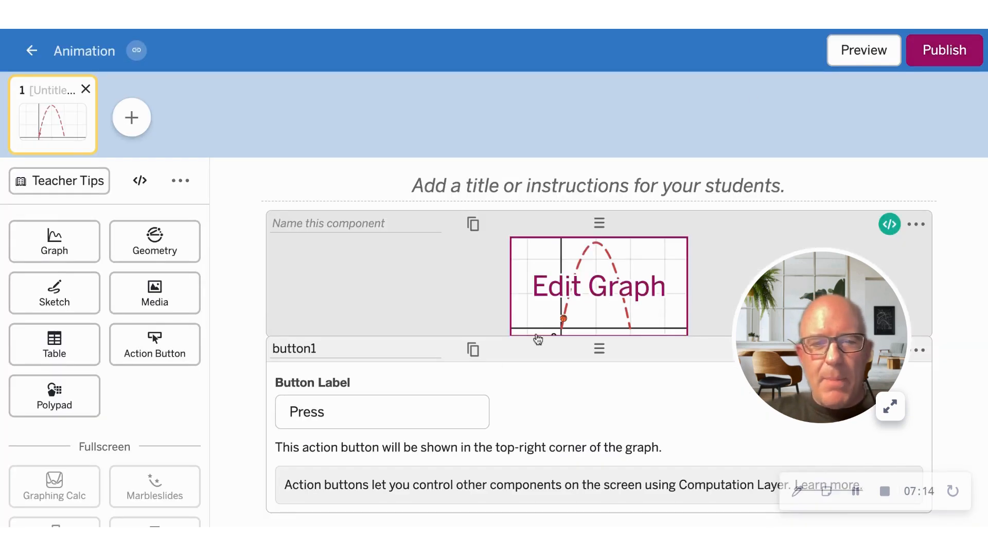
{"action": "left_click_drag", "start_coordinate": [829, 324], "coordinate": [103, 306]}
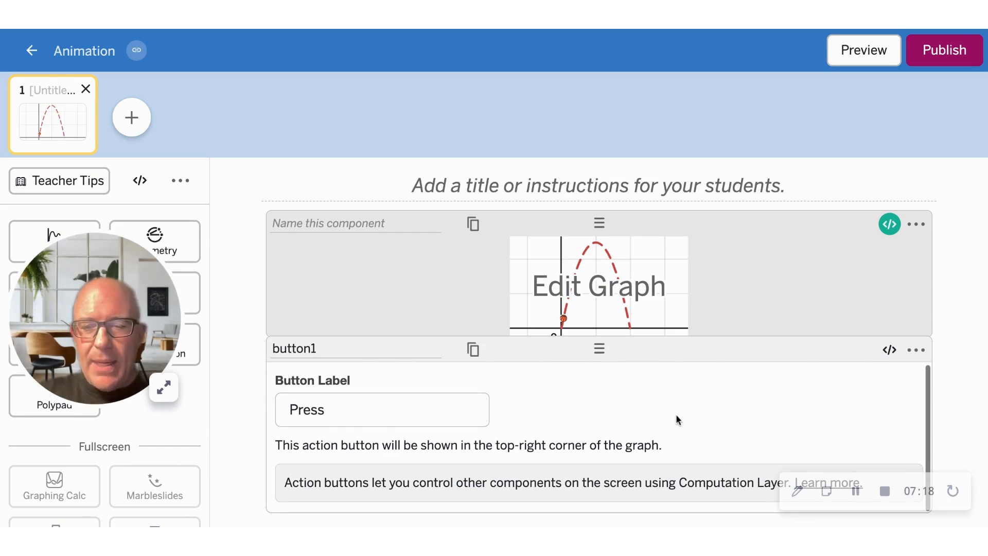
{"action": "scroll", "coordinate": [678, 420], "scroll_direction": "up", "scroll_amount": 1}
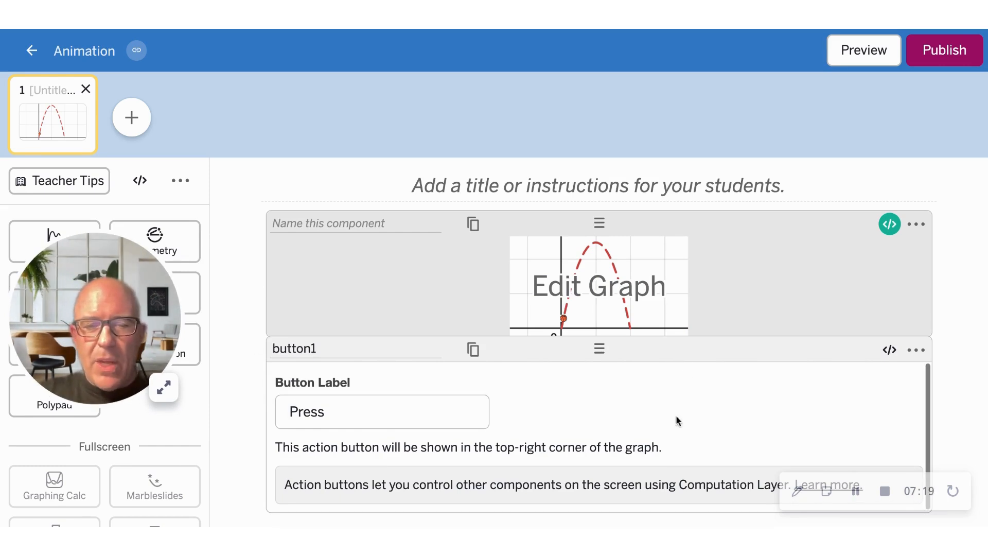
{"action": "left_click", "coordinate": [888, 351]}
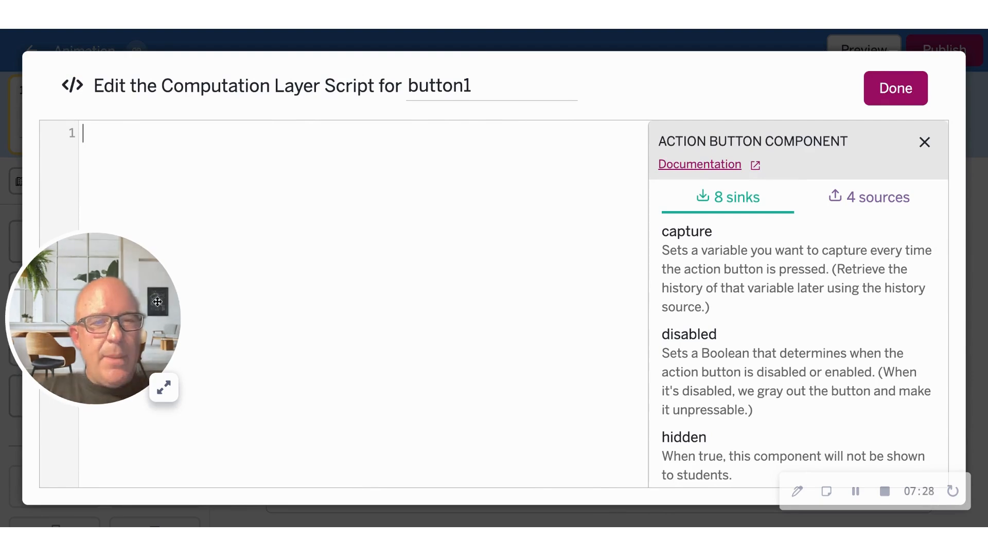
{"action": "left_click_drag", "start_coordinate": [157, 302], "coordinate": [524, 291]}
{"action": "left_click", "coordinate": [896, 88]}
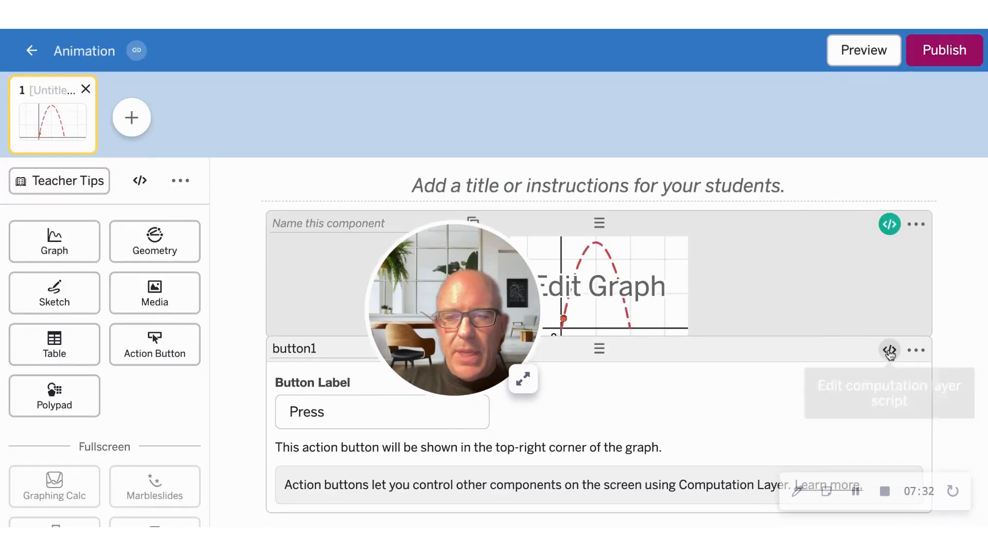
Add the line resetLabel: "reset" to button1's computation layer script and finish editing it
{"action": "left_click", "coordinate": [888, 349]}
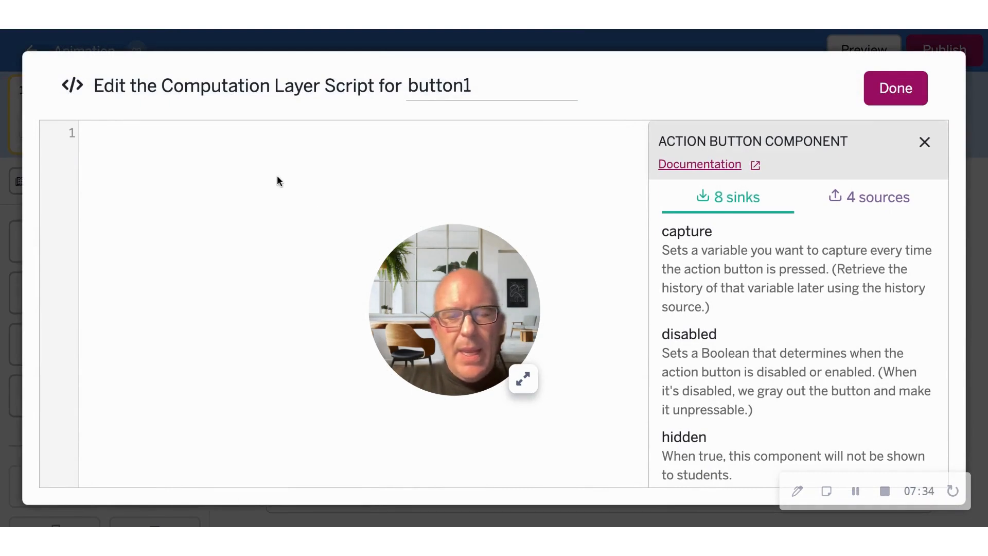
{"action": "type", "text": "r"}
{"action": "key", "text": "Return"}
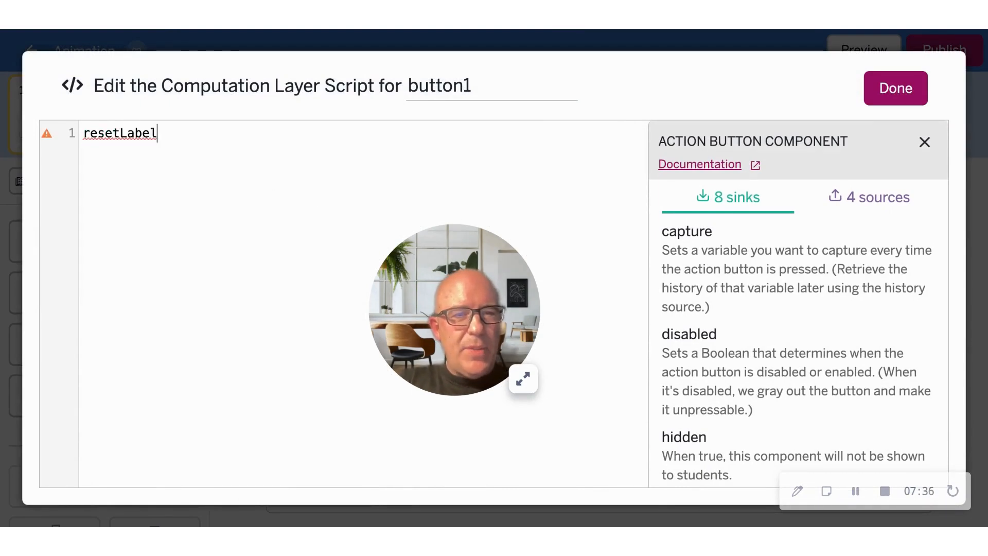
{"action": "key", "text": "BackSpace"}
{"action": "key", "text": "BackSpace"}
{"action": "key", "text": "BackSpace"}
{"action": "key", "text": "BackSpace"}
{"action": "key", "text": "BackSpace"}
{"action": "key", "text": "BackSpace"}
{"action": "key", "text": "BackSpace"}
{"action": "key", "text": "BackSpace"}
{"action": "key", "text": "BackSpace"}
{"action": "key", "text": "BackSpace"}
{"action": "type", "text": "r"}
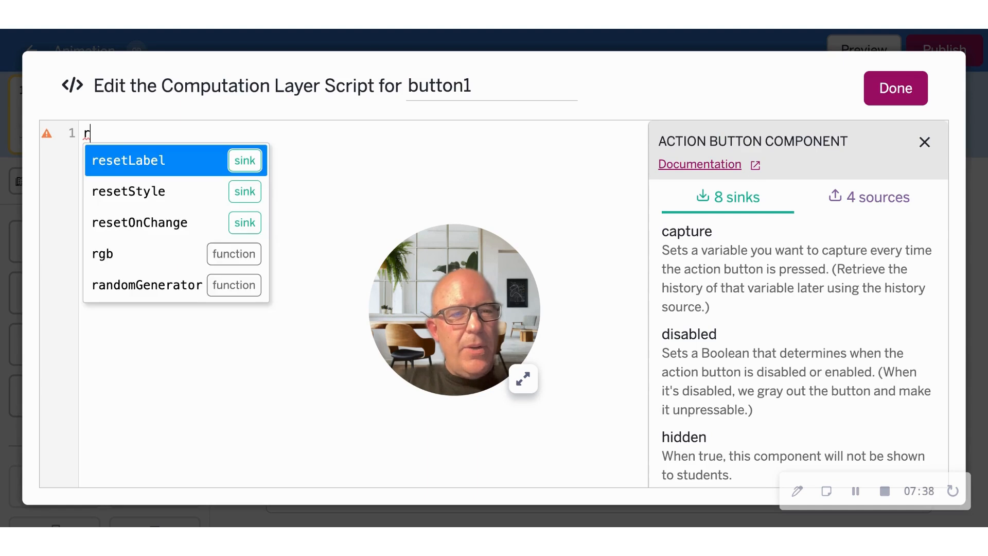
{"action": "key", "text": "Return"}
{"action": "type", "text": "\""}
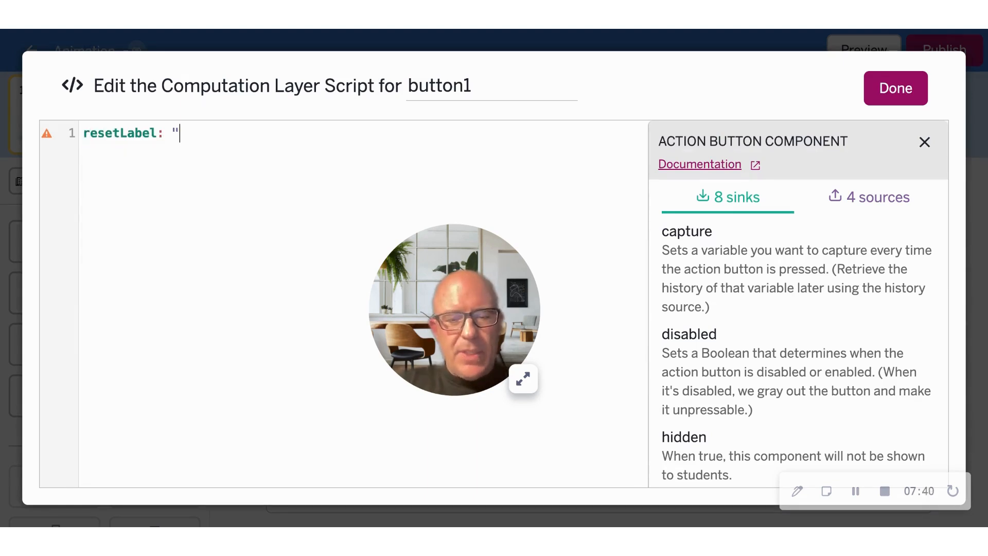
{"action": "type", "text": "reset"}
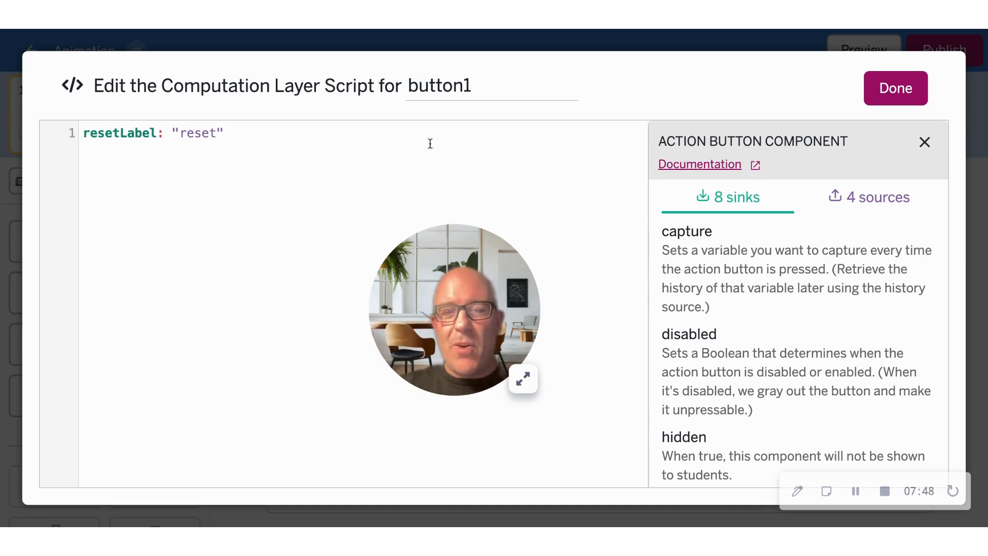
{"action": "left_click", "coordinate": [921, 95]}
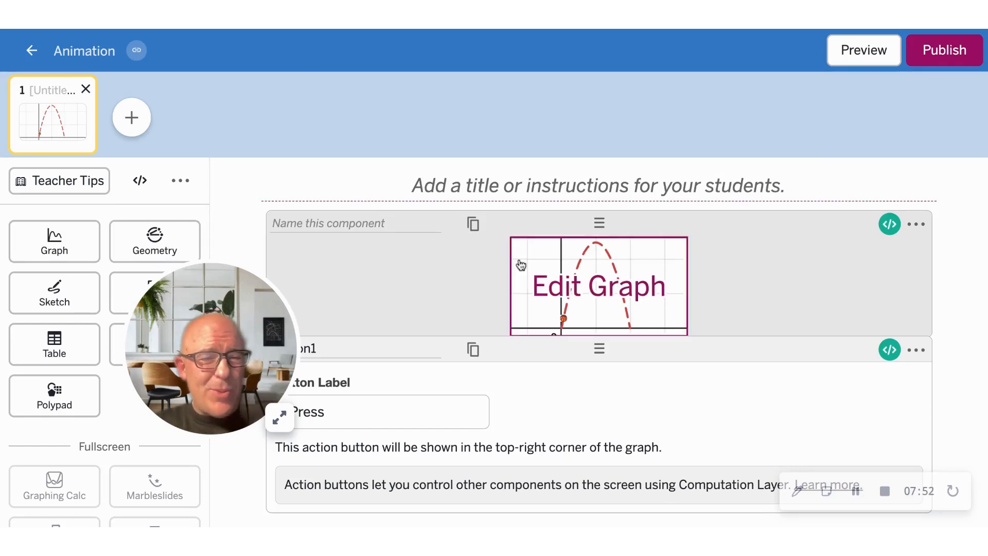
Set the basketball image's center to (3t, f(3t)) and move the t slider to 3.2, keeping the graph changes
{"action": "left_click_drag", "start_coordinate": [241, 357], "coordinate": [180, 357]}
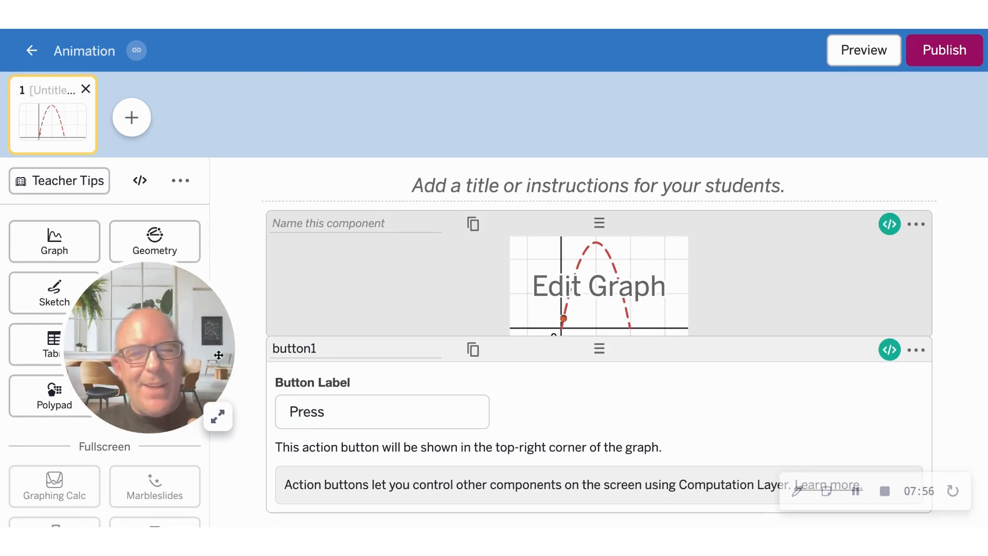
{"action": "left_click", "coordinate": [582, 280]}
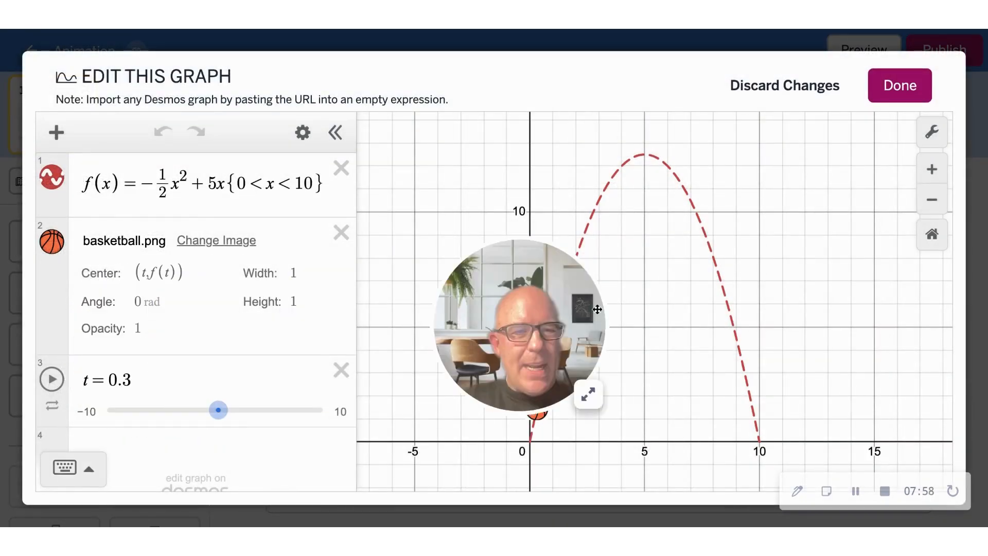
{"action": "left_click_drag", "start_coordinate": [596, 309], "coordinate": [864, 289]}
{"action": "left_click", "coordinate": [147, 274]}
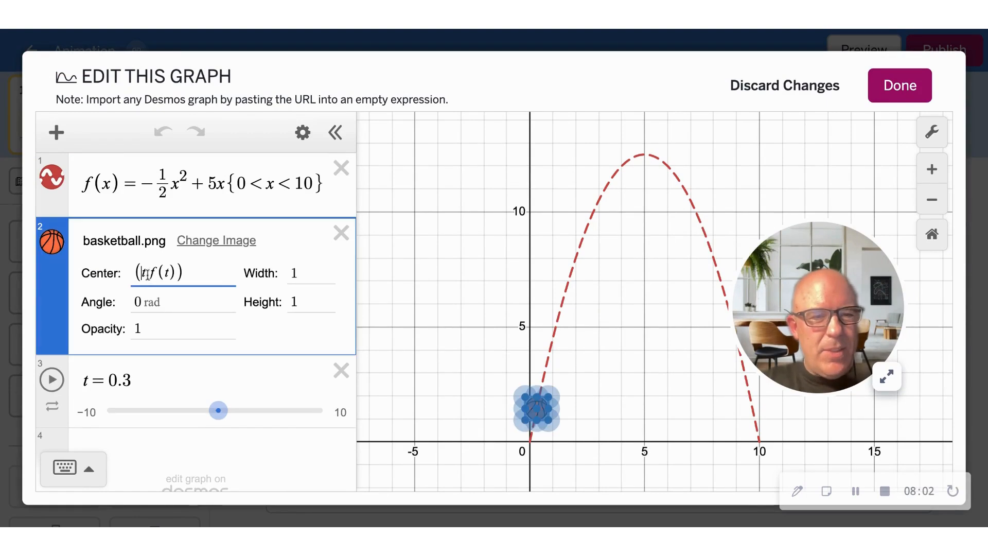
{"action": "type", "text": "3"}
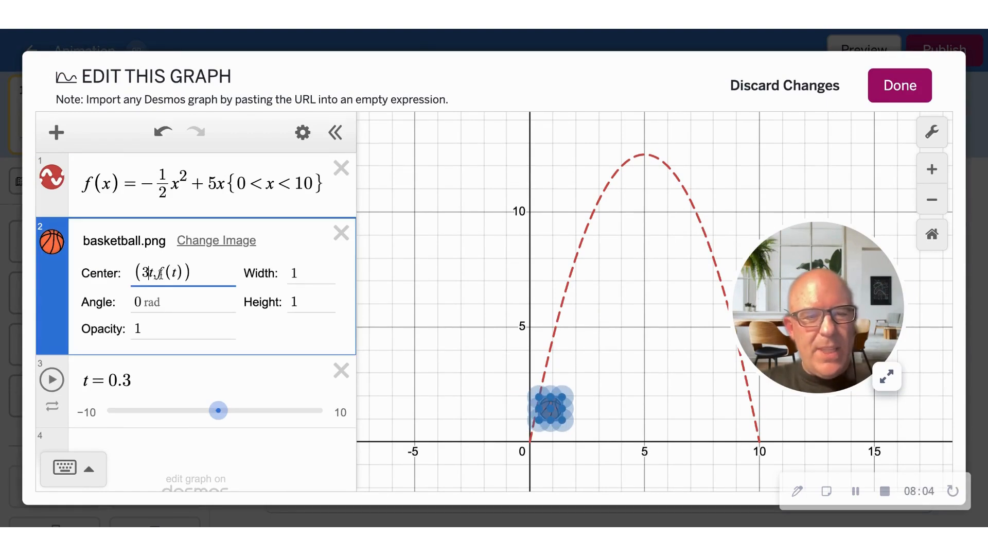
{"action": "left_click", "coordinate": [174, 273]}
{"action": "type", "text": "3"}
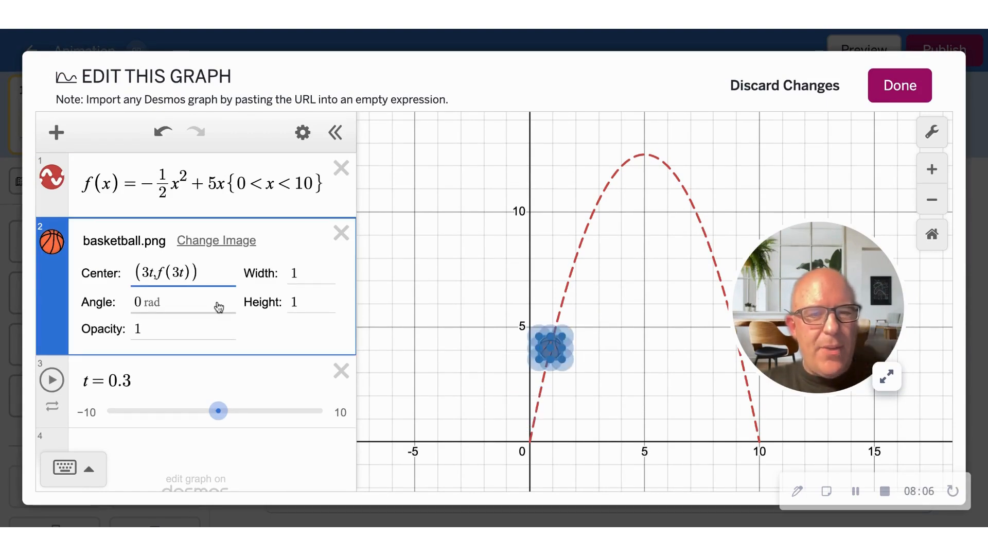
{"action": "left_click_drag", "start_coordinate": [219, 410], "coordinate": [255, 417]}
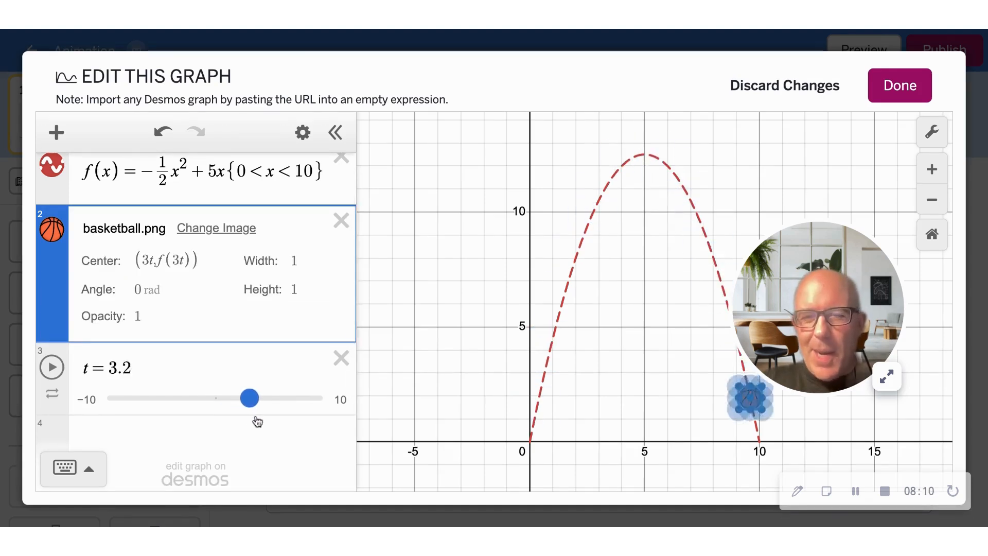
{"action": "left_click", "coordinate": [900, 85]}
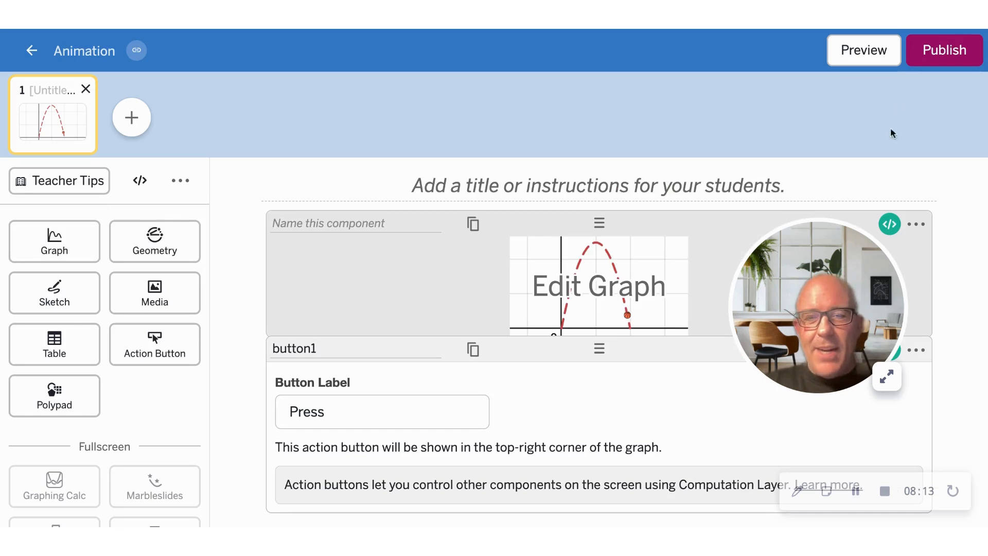
Preview the student screen and test the action button by running the animation, resetting it, and running it again
{"action": "left_click", "coordinate": [866, 57]}
{"action": "left_click_drag", "start_coordinate": [824, 268], "coordinate": [842, 336]}
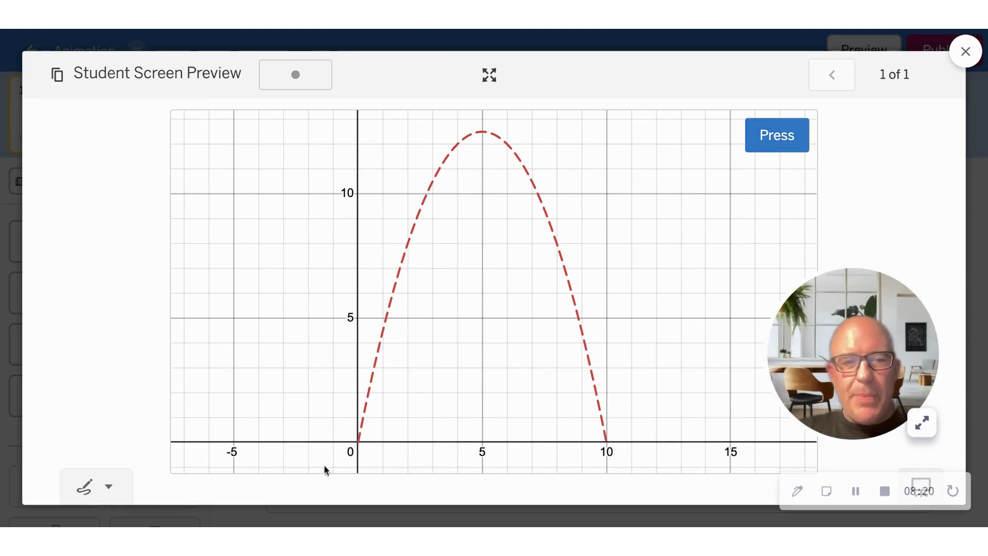
{"action": "left_click", "coordinate": [758, 146]}
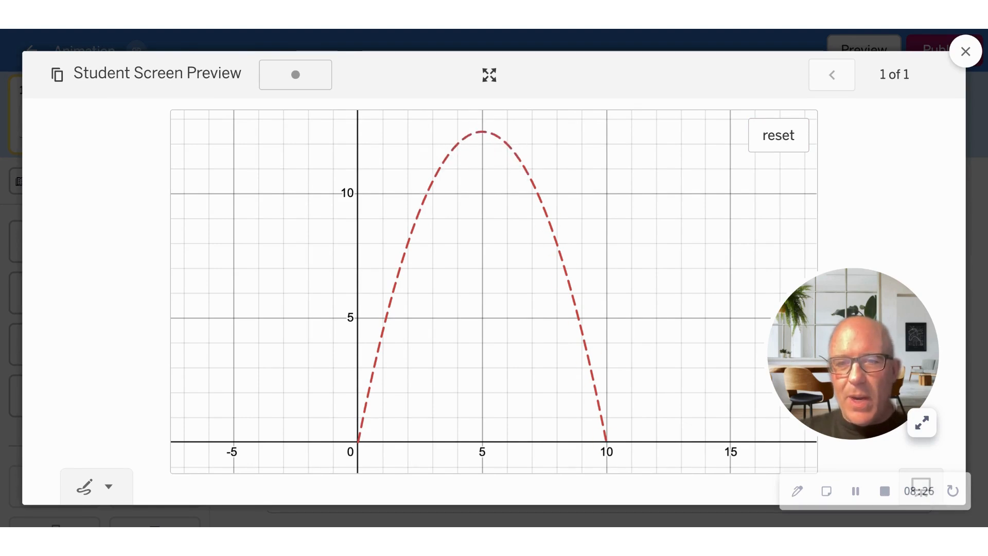
{"action": "left_click", "coordinate": [791, 137]}
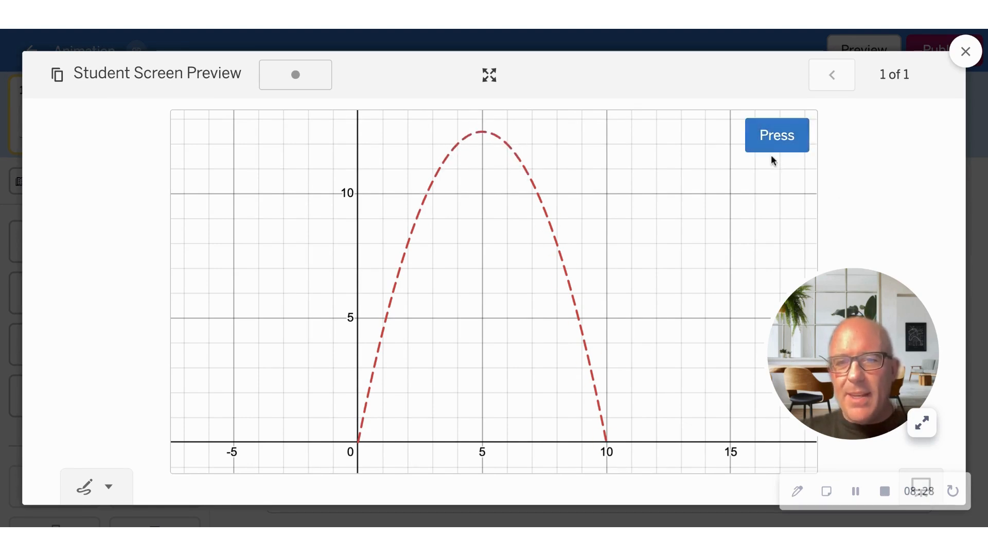
{"action": "left_click", "coordinate": [776, 144]}
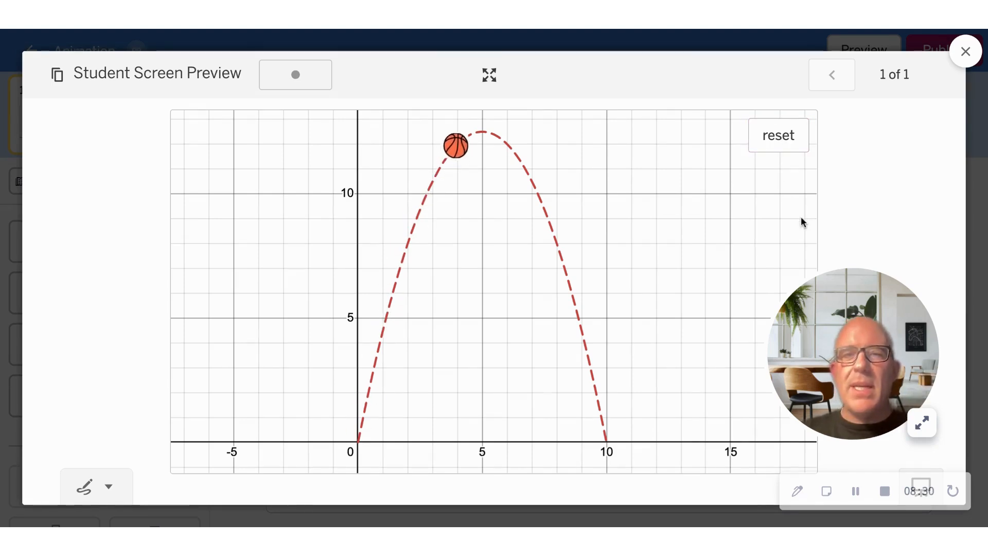